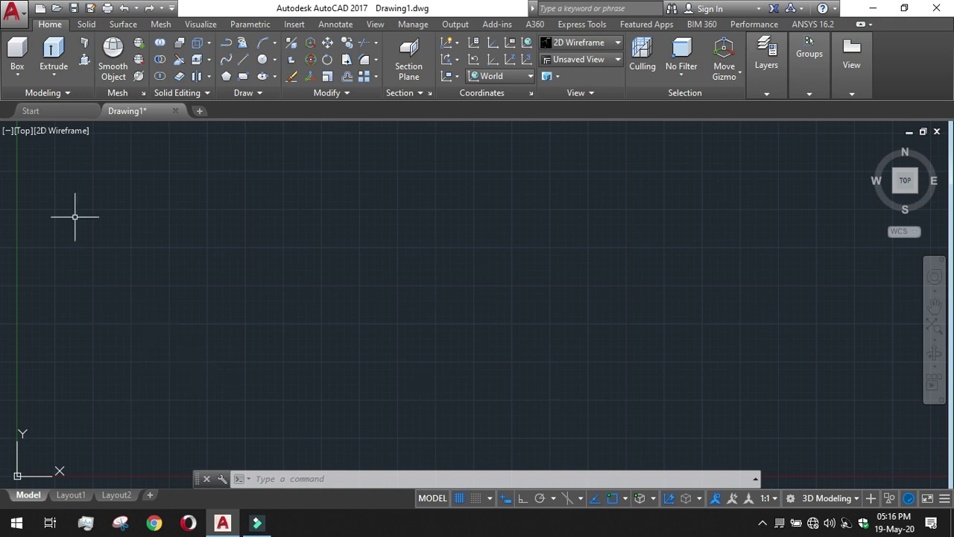
# Step: Switch the viewport from Top to the SE Isometric view
pyautogui.click(60, 132)
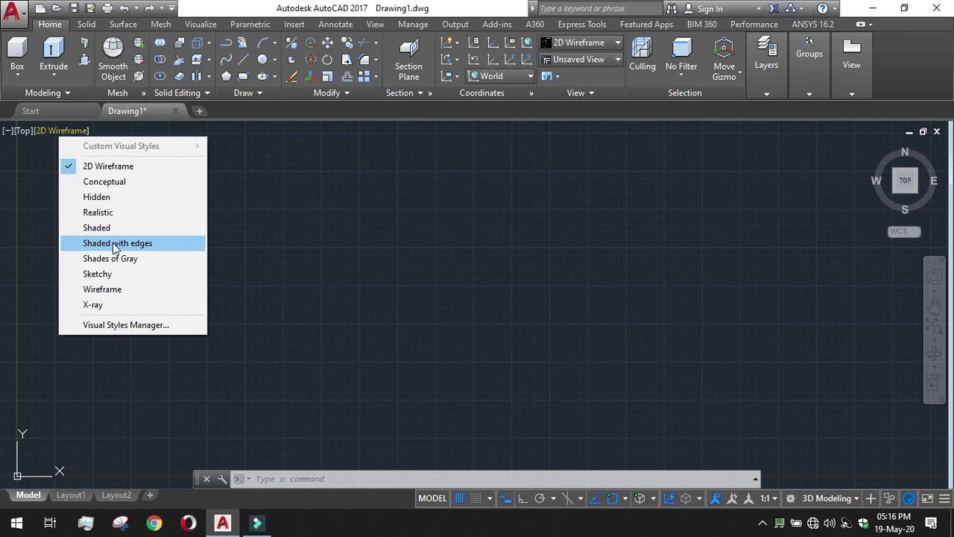
pyautogui.click(25, 131)
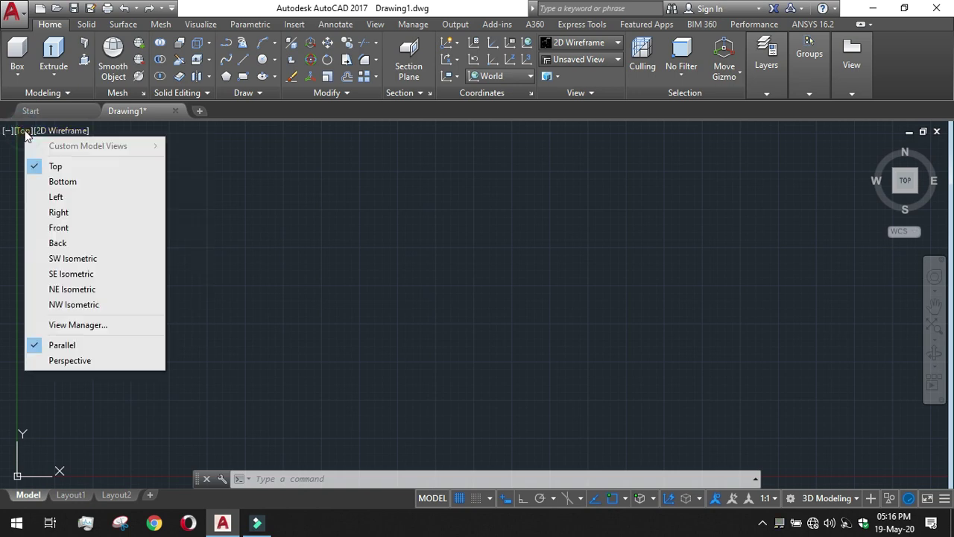
pyautogui.click(82, 276)
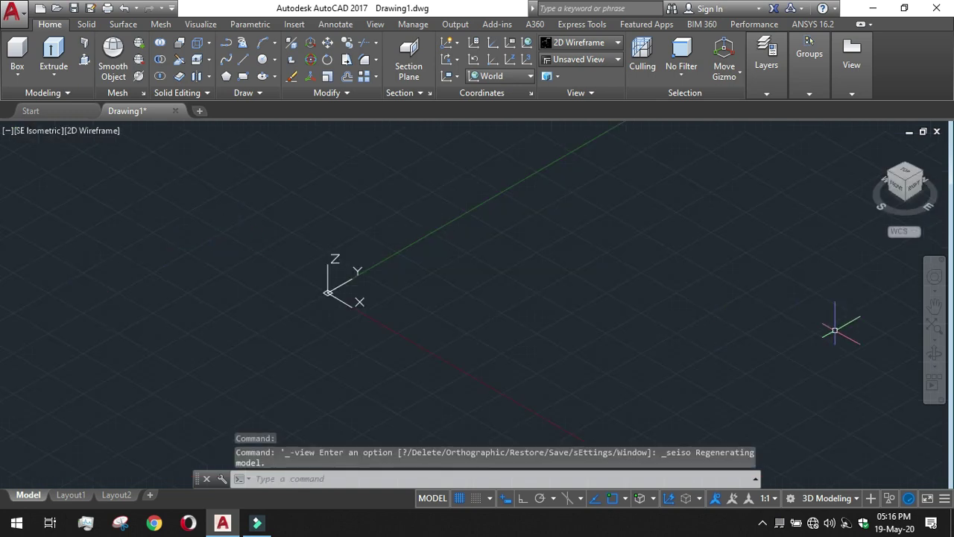
# Step: Pan the empty workspace so the origin moves toward the lower left
pyautogui.click(933, 305)
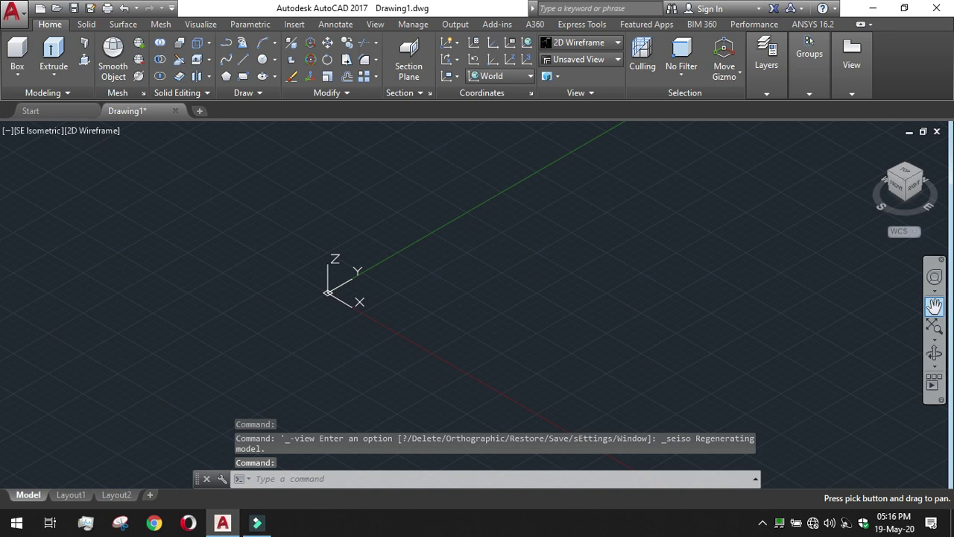
pyautogui.moveTo(506, 274); pyautogui.dragTo(304, 412)
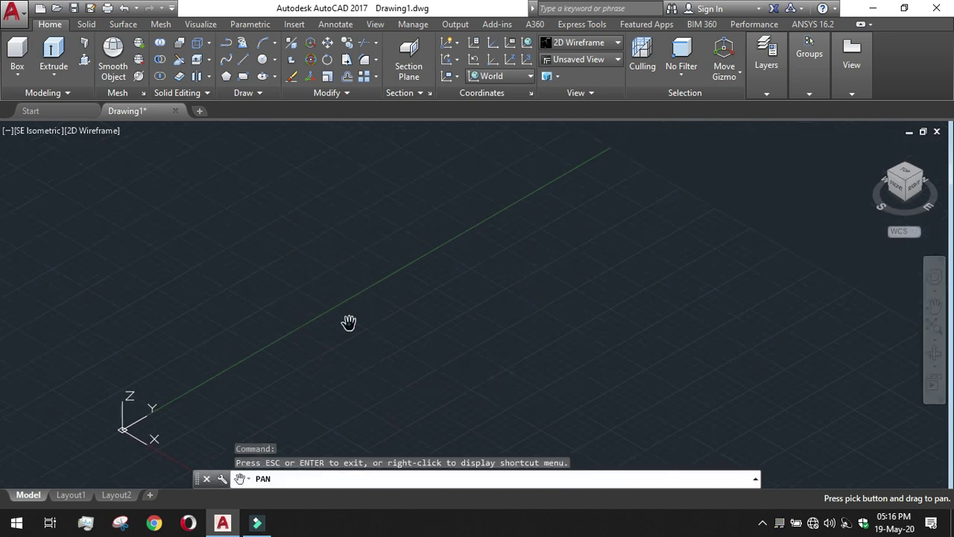
pyautogui.moveTo(349, 322); pyautogui.dragTo(85, 302)
pyautogui.moveTo(243, 340); pyautogui.dragTo(156, 270)
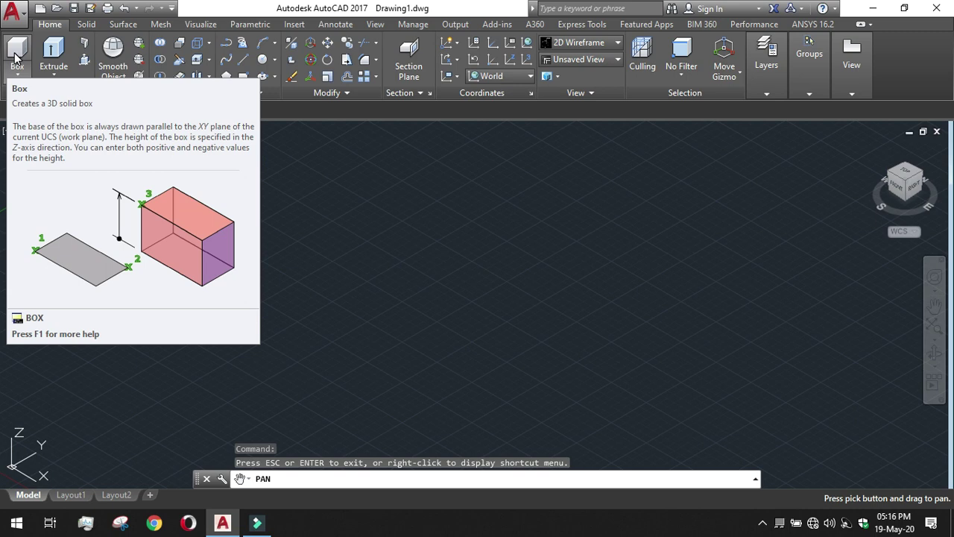
# Step: Draw a box solid with a 15 by 20 base and a height of 5
pyautogui.click(16, 59)
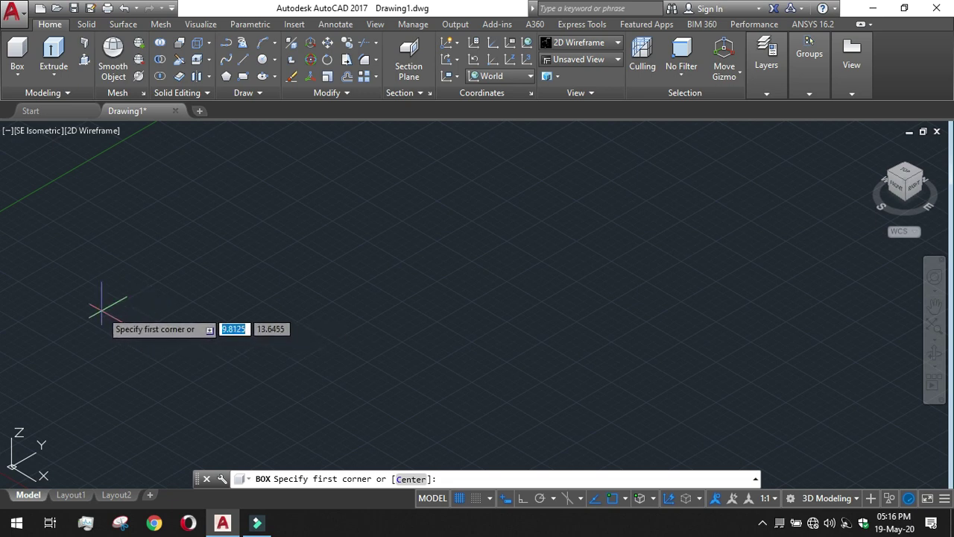
pyautogui.click(102, 310)
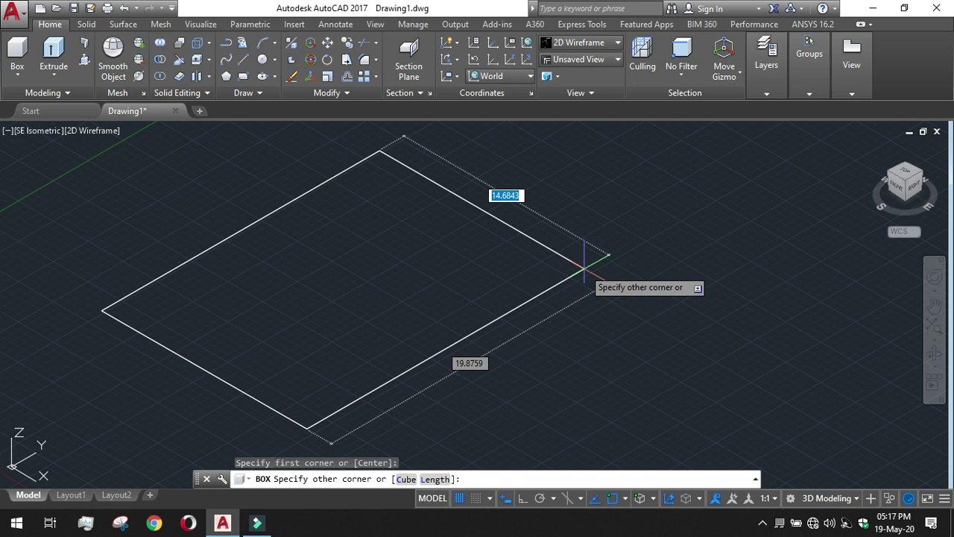
pyautogui.write('15')
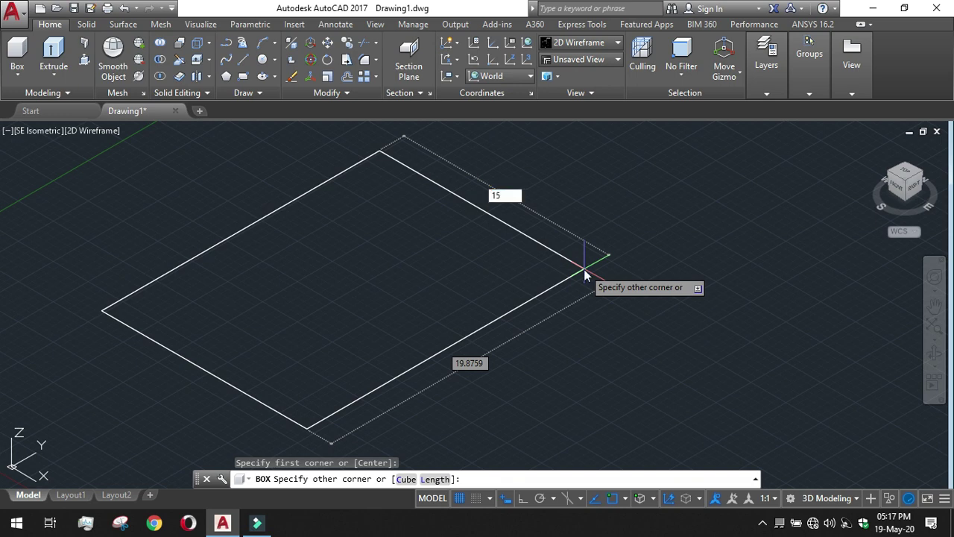
pyautogui.press('Tab')
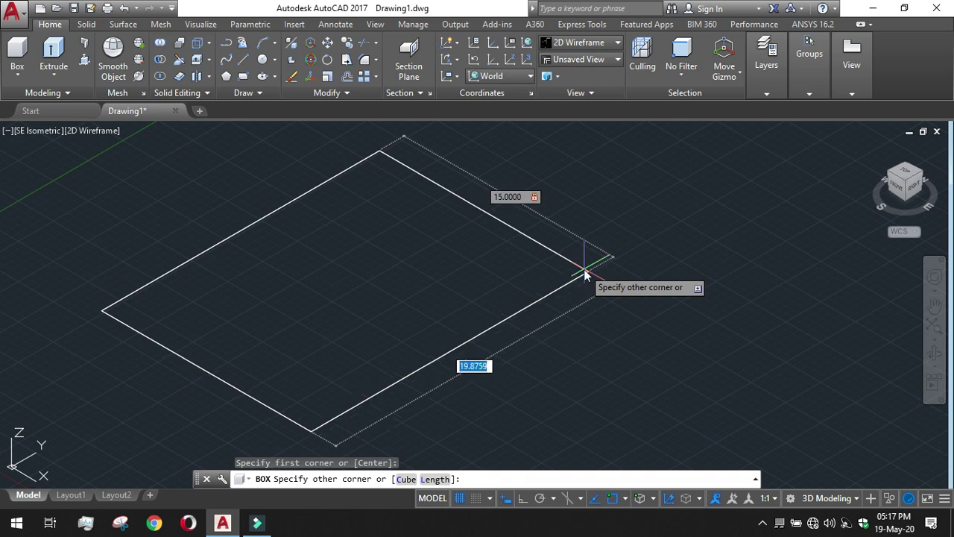
pyautogui.write('20')
pyautogui.press('Return')
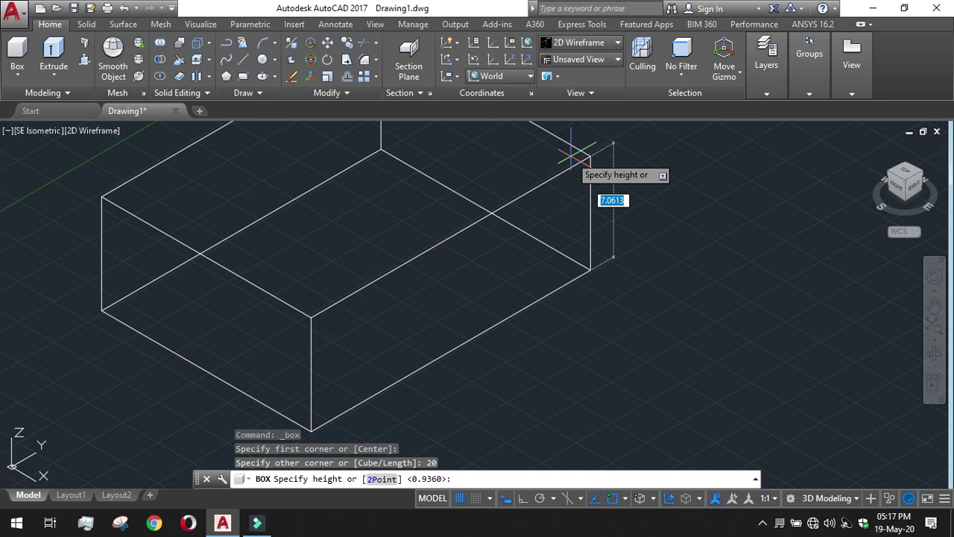
pyautogui.write('5')
pyautogui.press('Return')
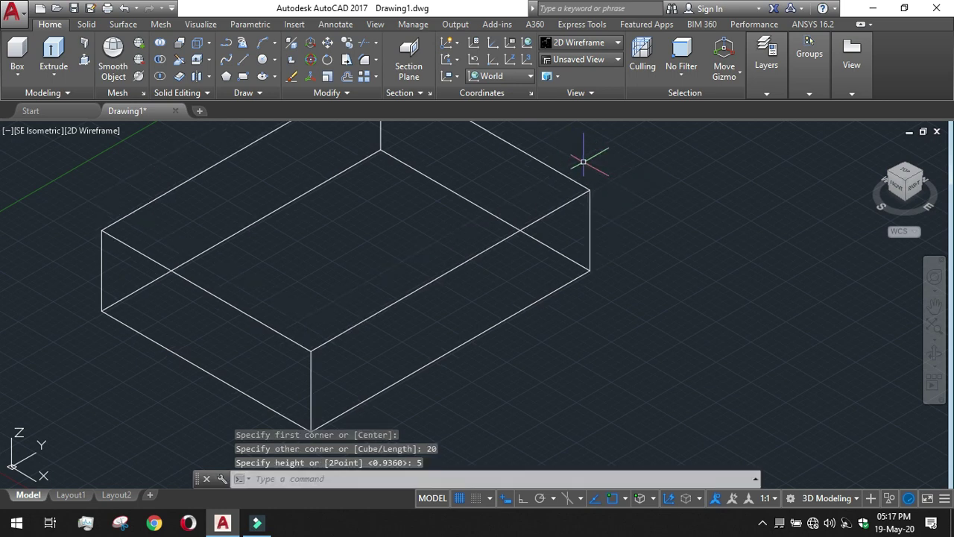
# Step: Pan the view until the 15 by 20 by 5 box sits centred in the viewport
pyautogui.click(933, 307)
pyautogui.moveTo(723, 304); pyautogui.dragTo(778, 337)
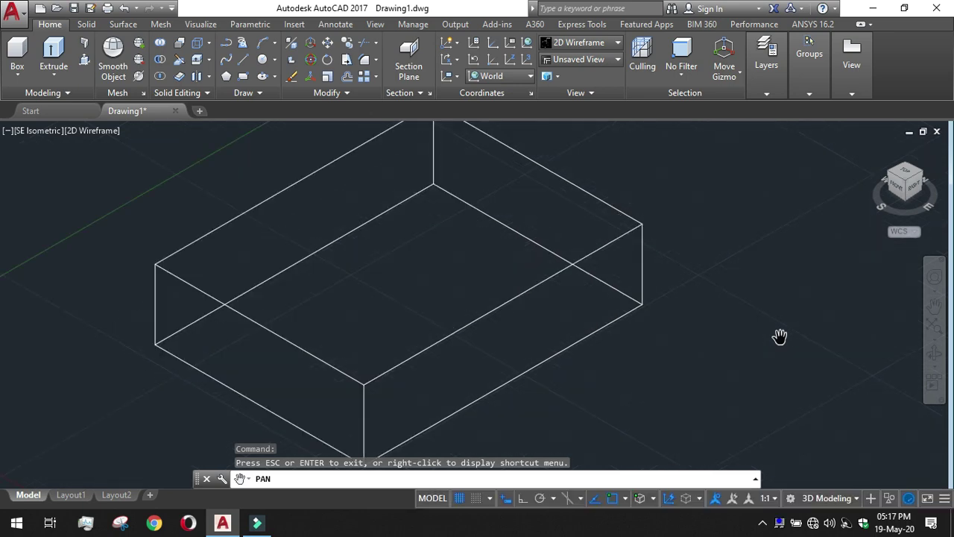
pyautogui.moveTo(779, 336); pyautogui.dragTo(619, 347)
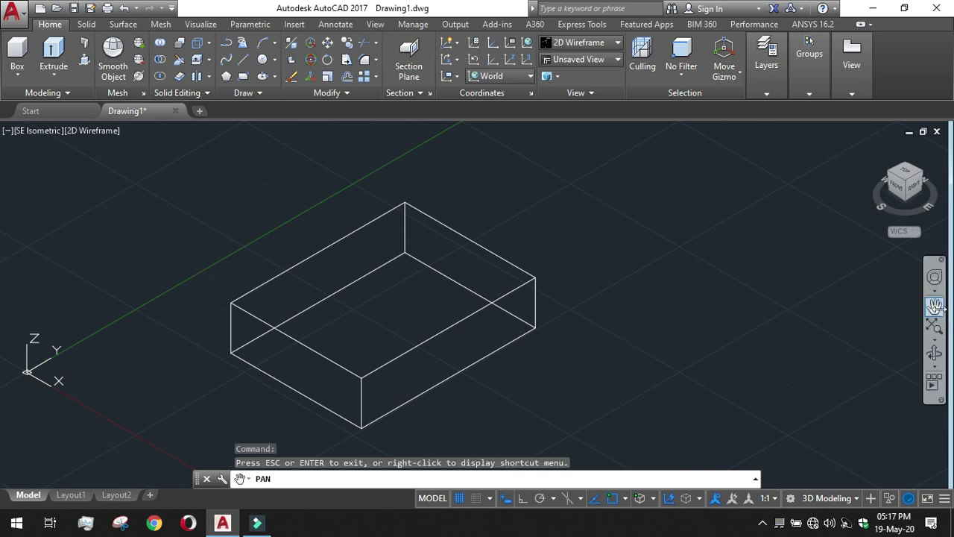
pyautogui.click(934, 306)
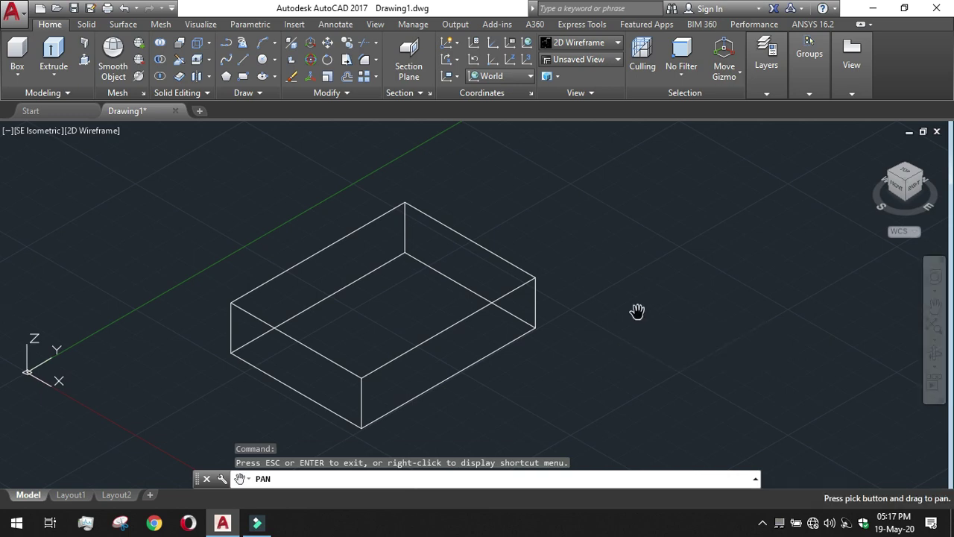
pyautogui.press('Escape')
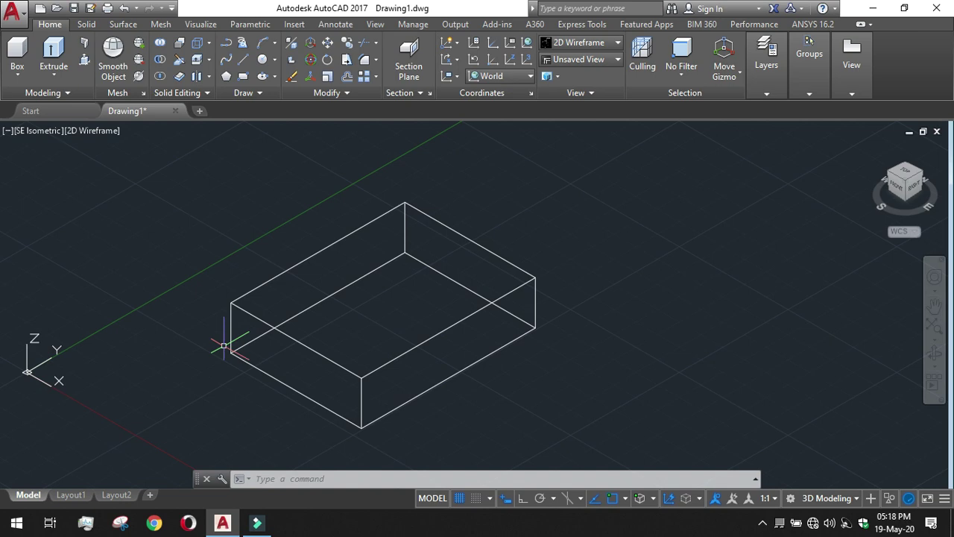
# Step: Erase the box solid and pan the empty workspace to the left
pyautogui.click(506, 261)
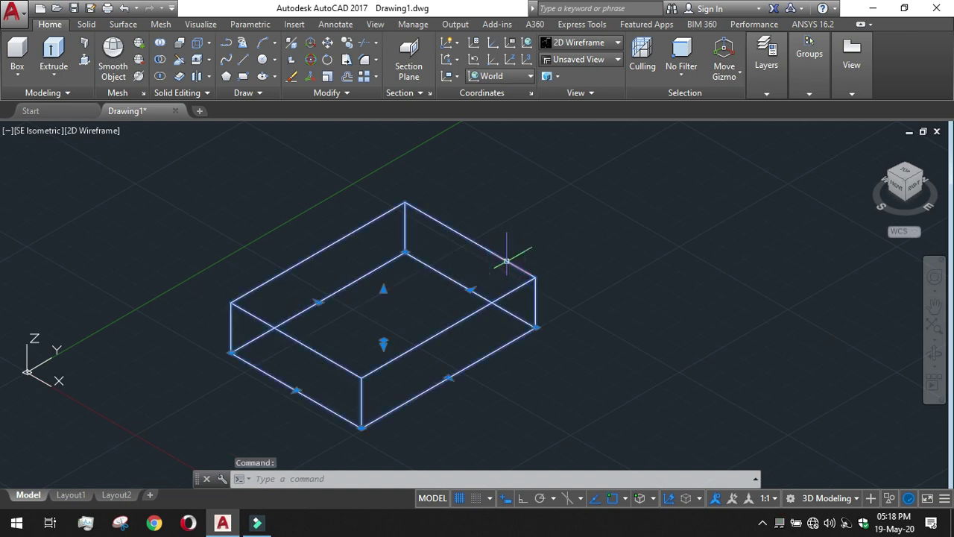
pyautogui.press('Delete')
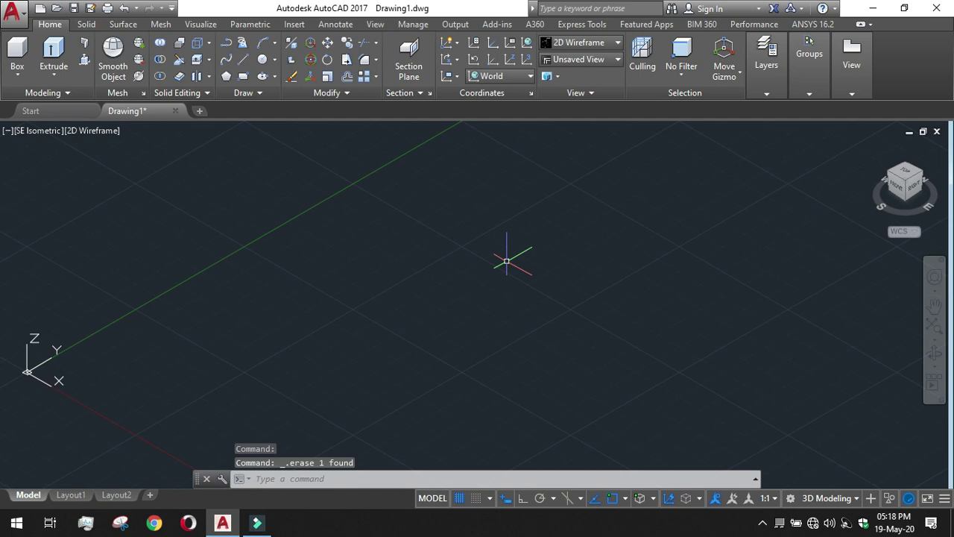
pyautogui.click(933, 306)
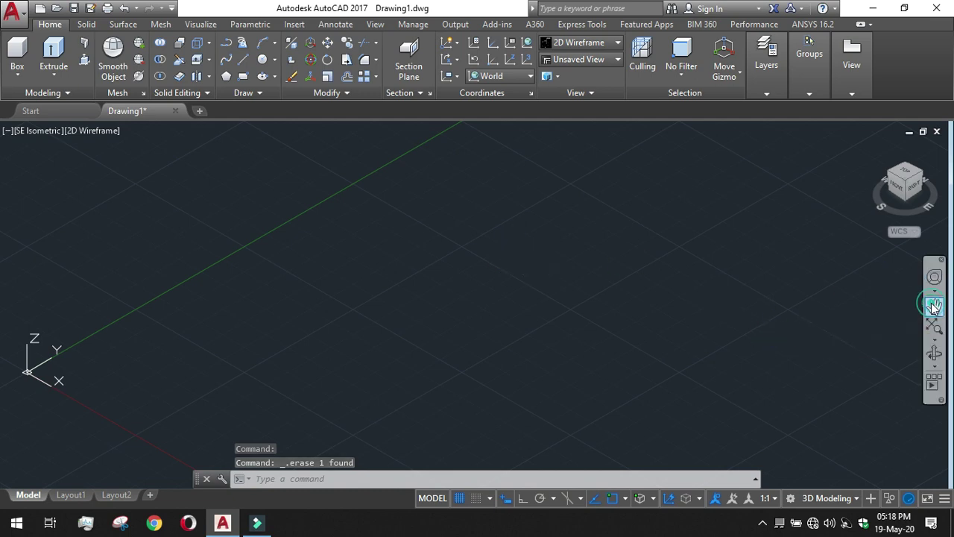
pyautogui.moveTo(705, 294); pyautogui.dragTo(509, 301)
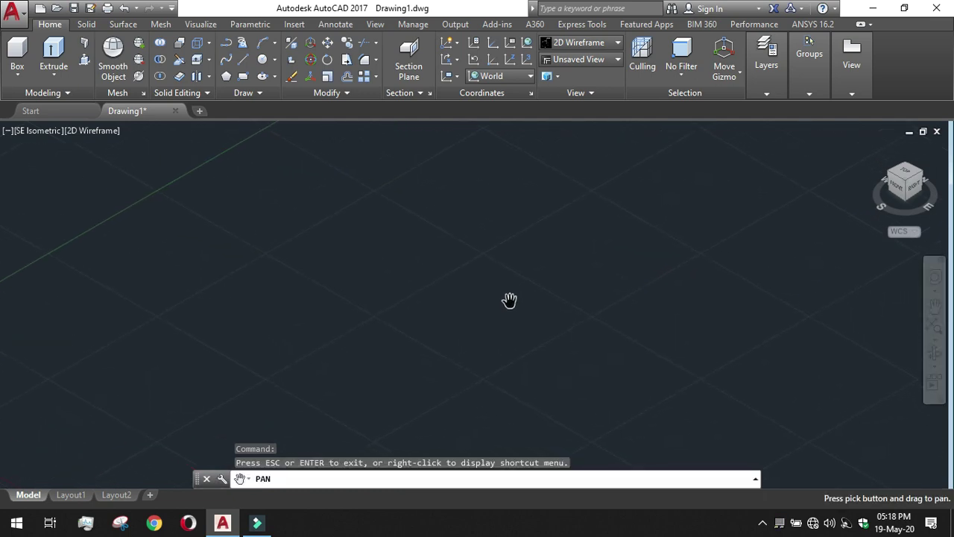
pyautogui.press('Escape')
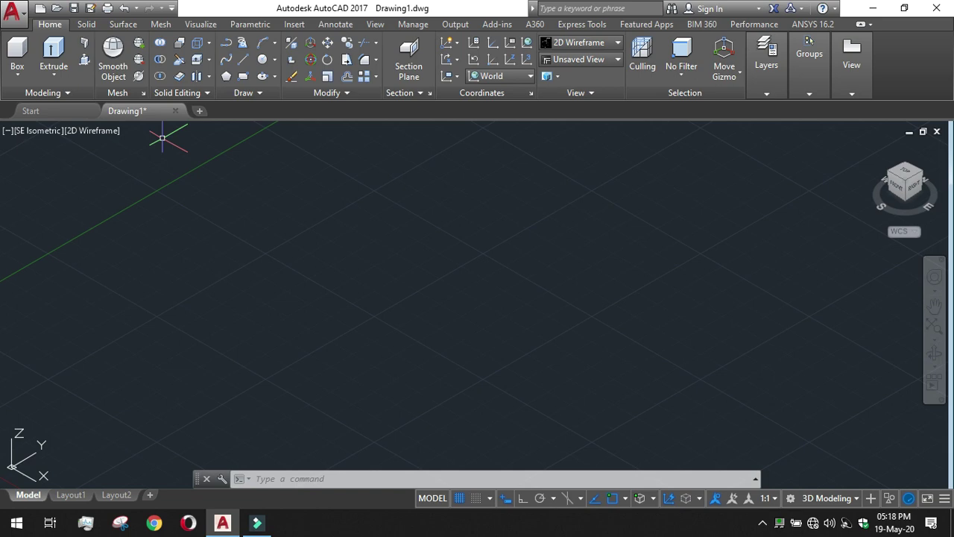
# Step: Draw a rectangle, then a circle centred on its far edge's midpoint through that edge's corner
pyautogui.click(241, 78)
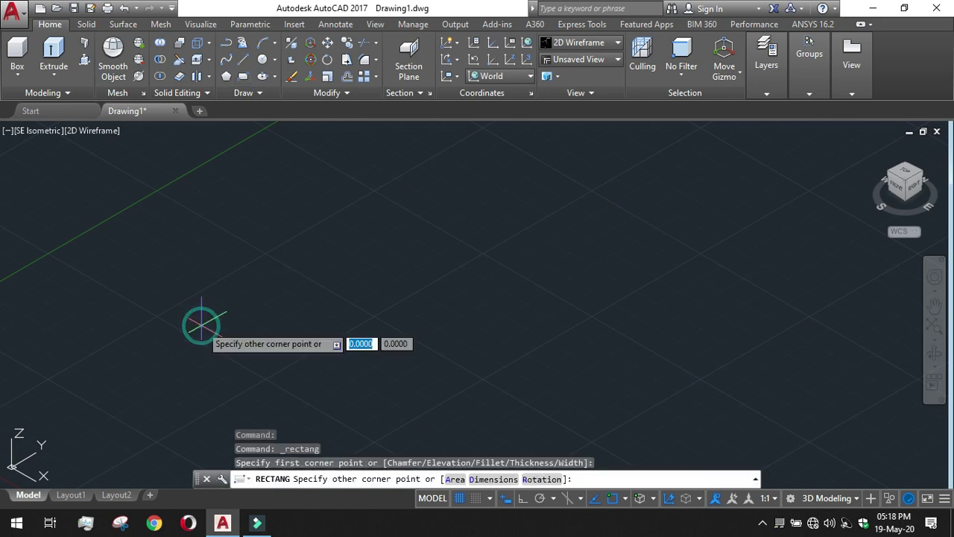
pyautogui.click(597, 302)
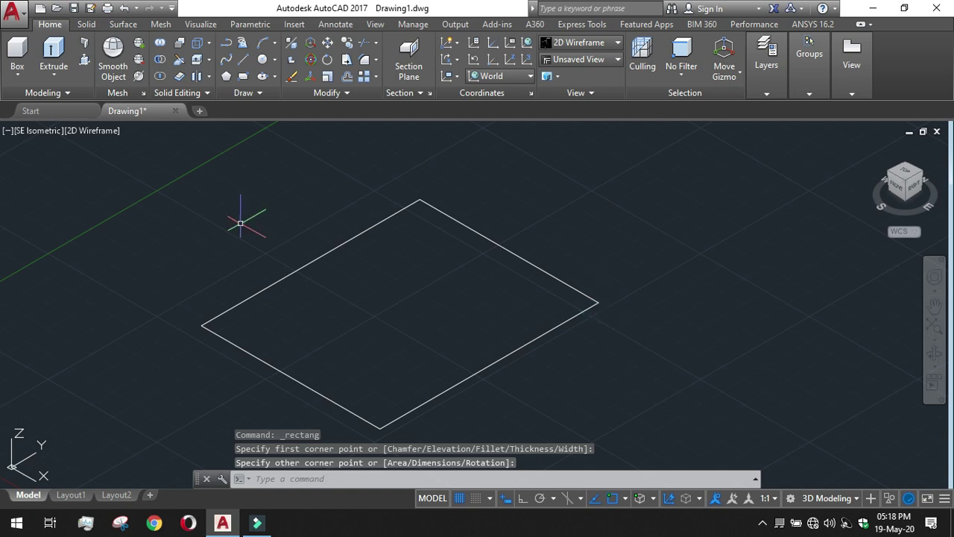
pyautogui.click(263, 60)
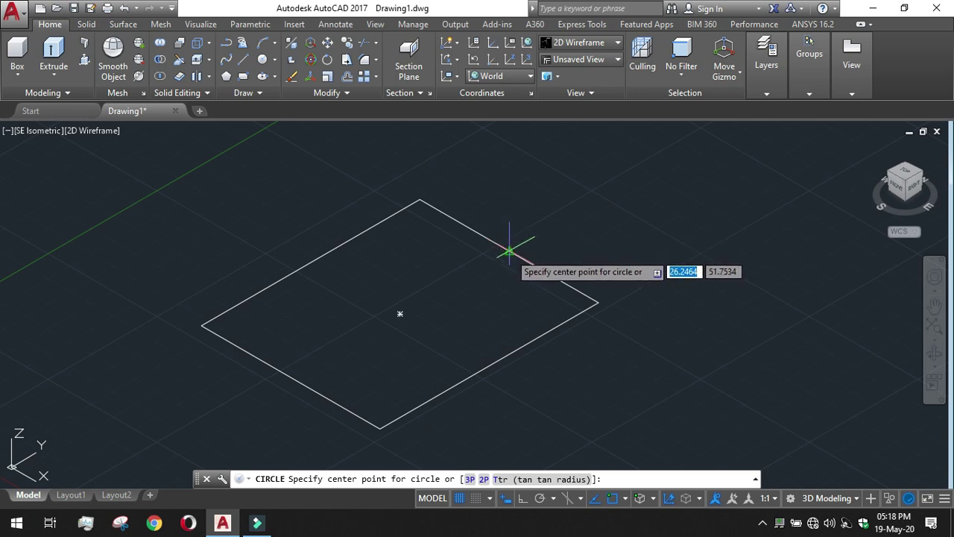
pyautogui.click(509, 251)
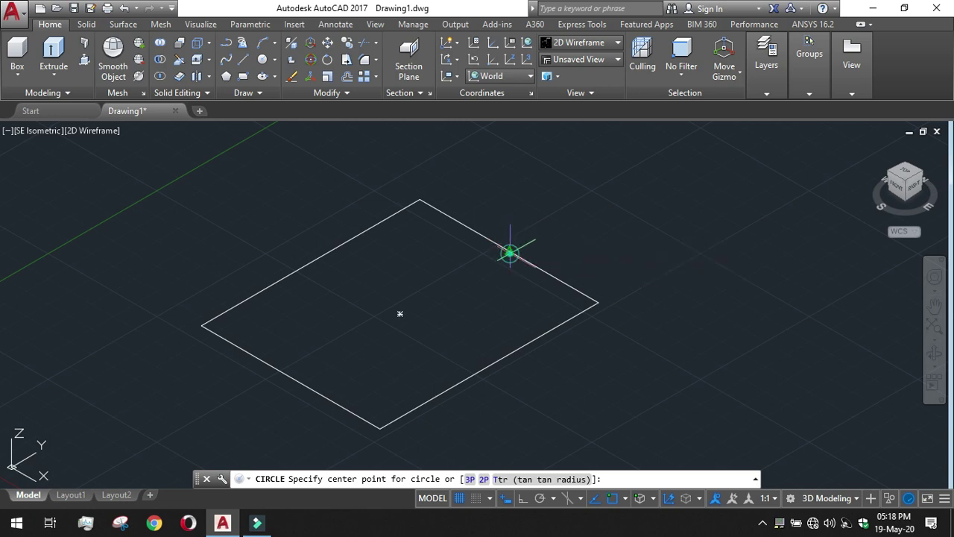
pyautogui.click(598, 302)
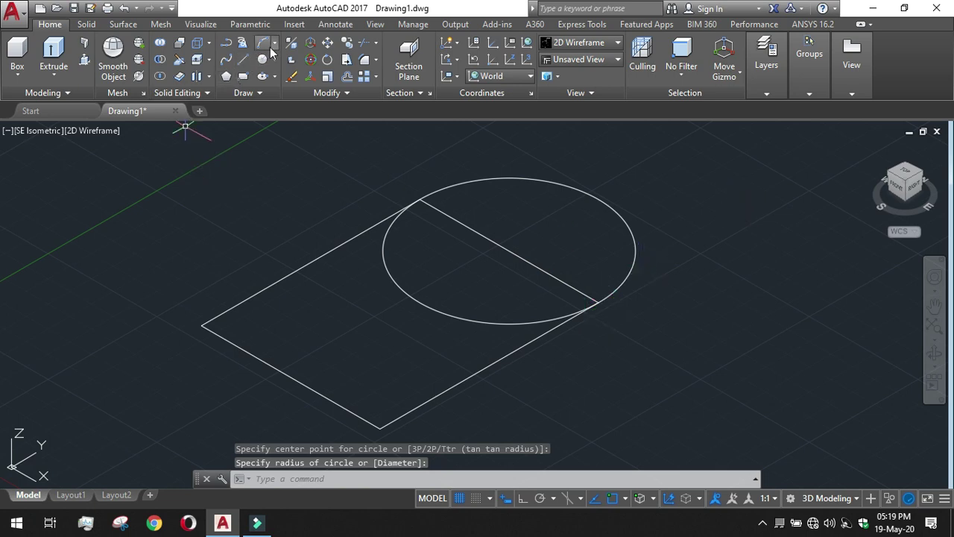
# Step: Trim away the circle arc inside the rectangle and the rectangle edge inside the rounded end
pyautogui.click(347, 42)
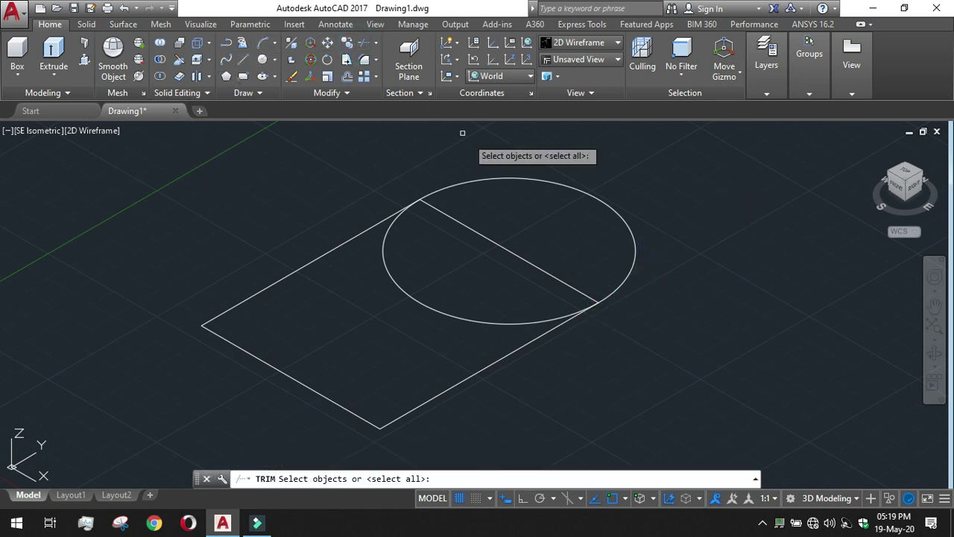
pyautogui.click(484, 179)
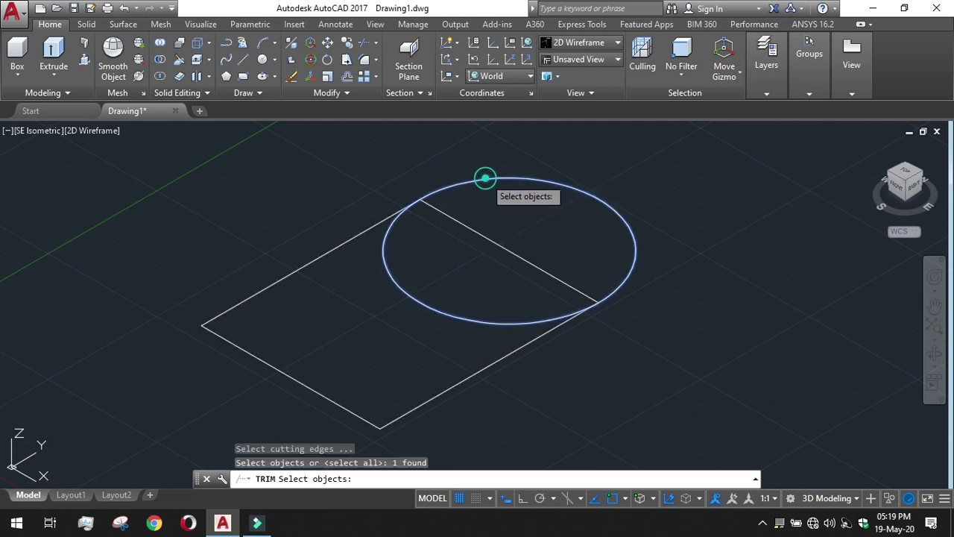
pyautogui.click(466, 225)
pyautogui.press('Return')
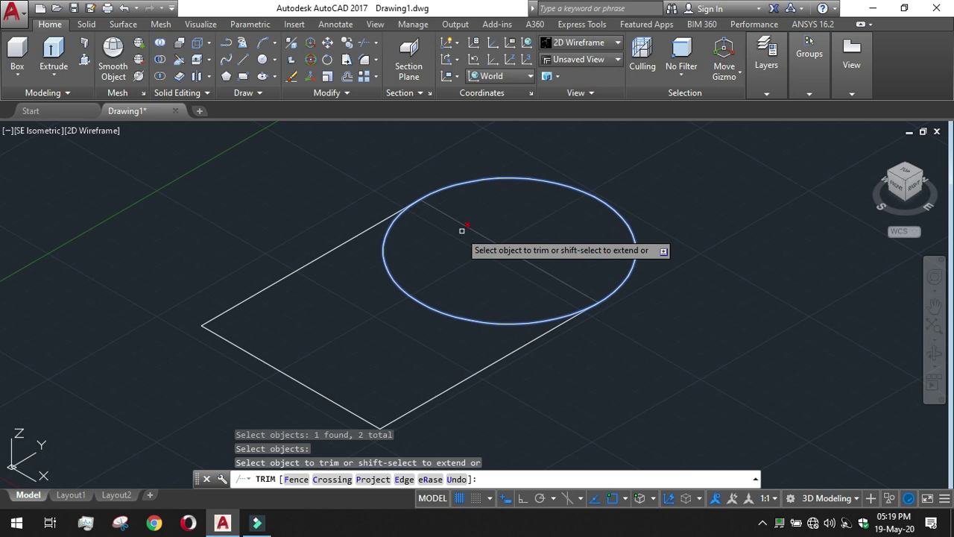
pyautogui.click(383, 237)
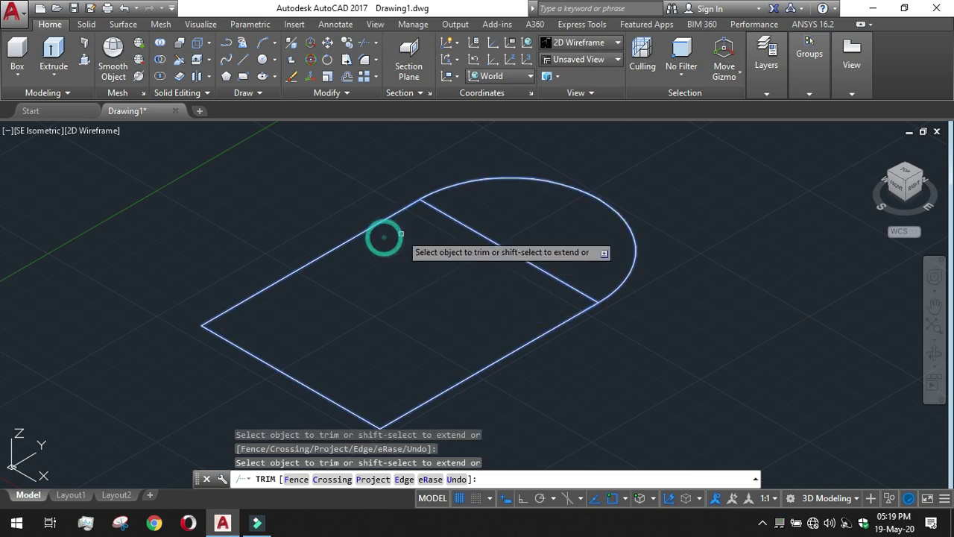
pyautogui.click(471, 229)
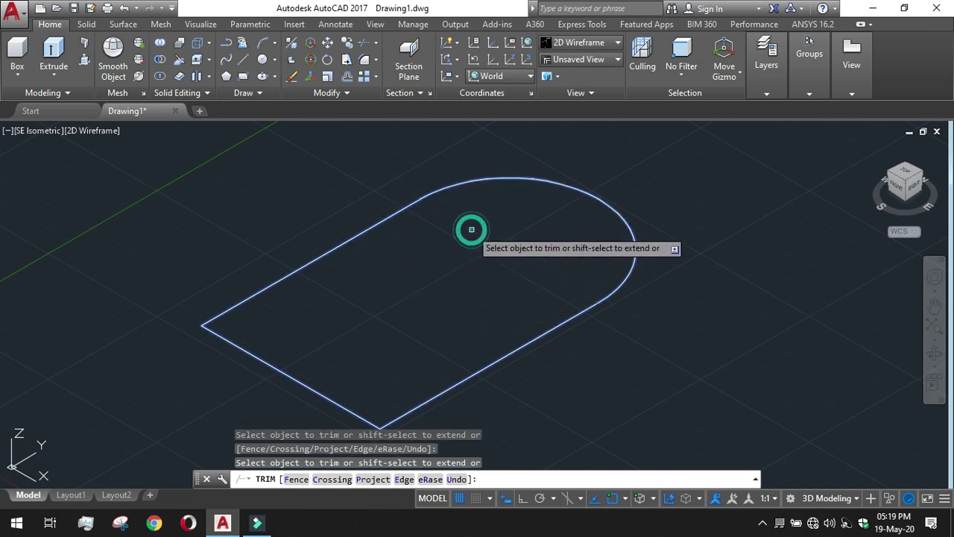
pyautogui.press('Return')
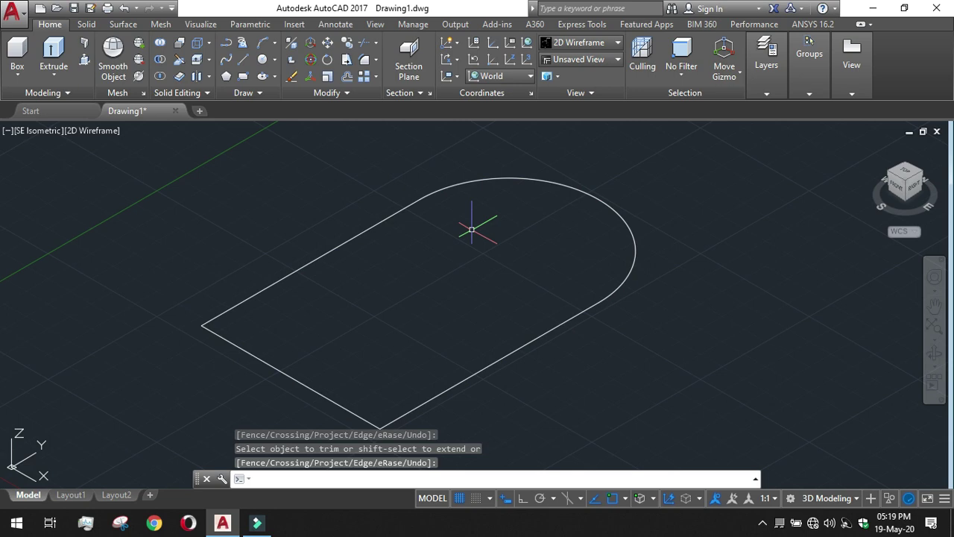
# Step: Join the remaining arc and straight edges into one closed polyline with JOIN
pyautogui.click(450, 185)
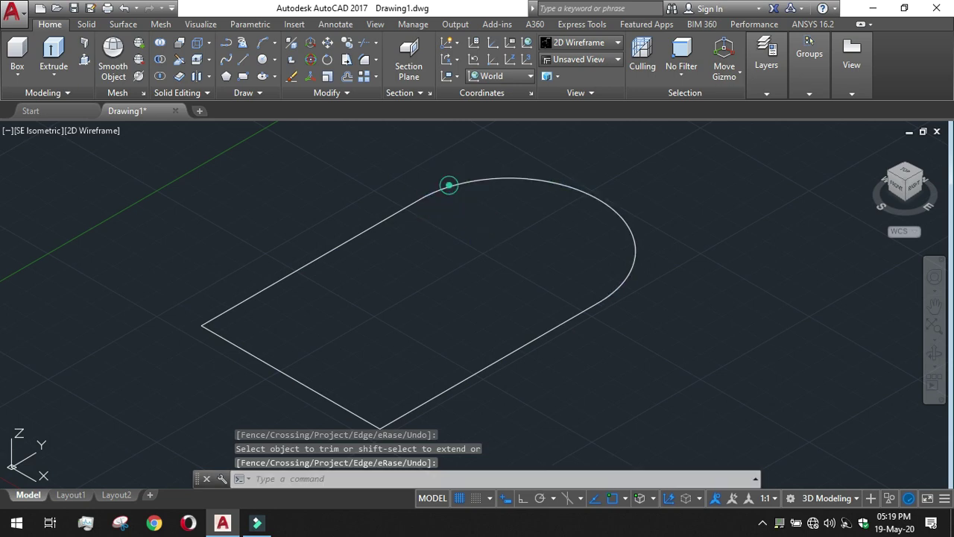
pyautogui.click(352, 235)
pyautogui.write('join')
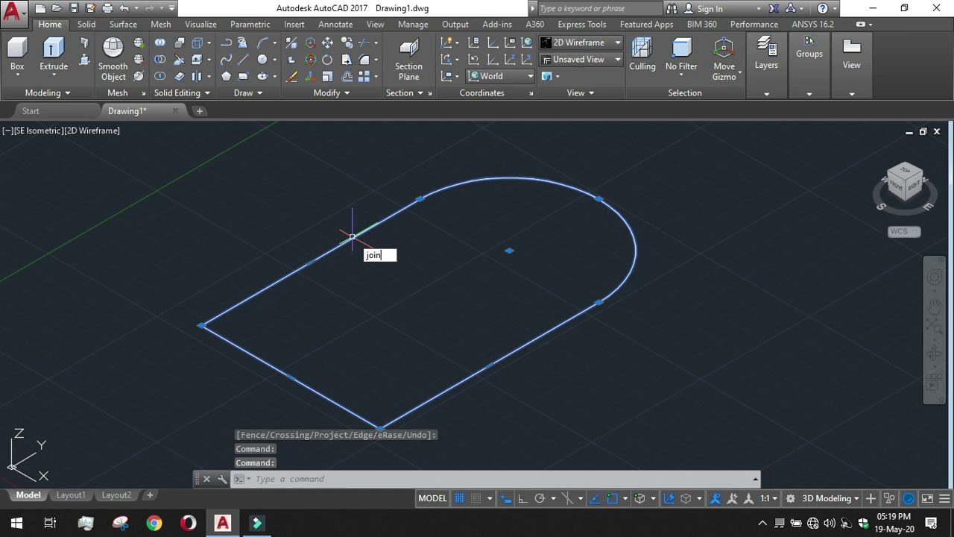
pyautogui.press('Return')
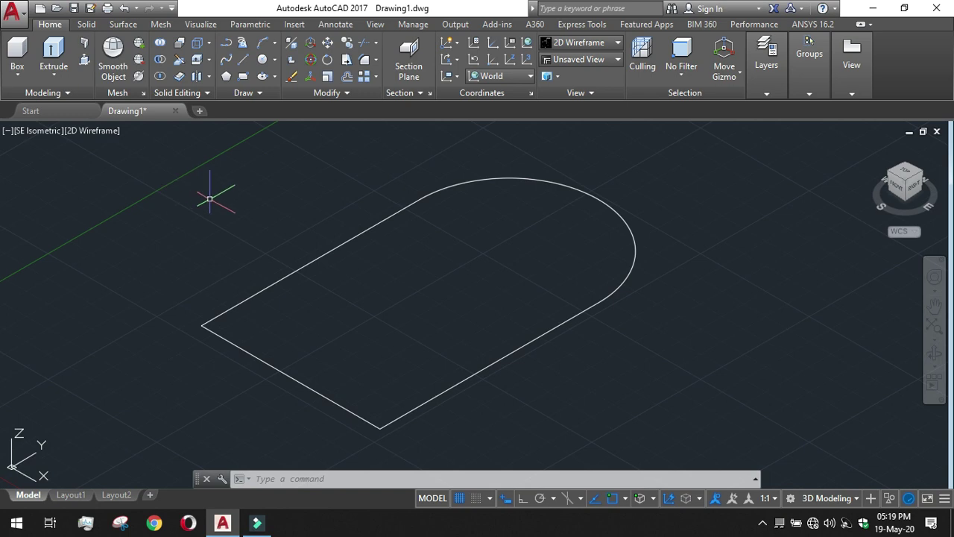
# Step: Extrude the closed rounded-end outline to a height of 10
pyautogui.click(274, 283)
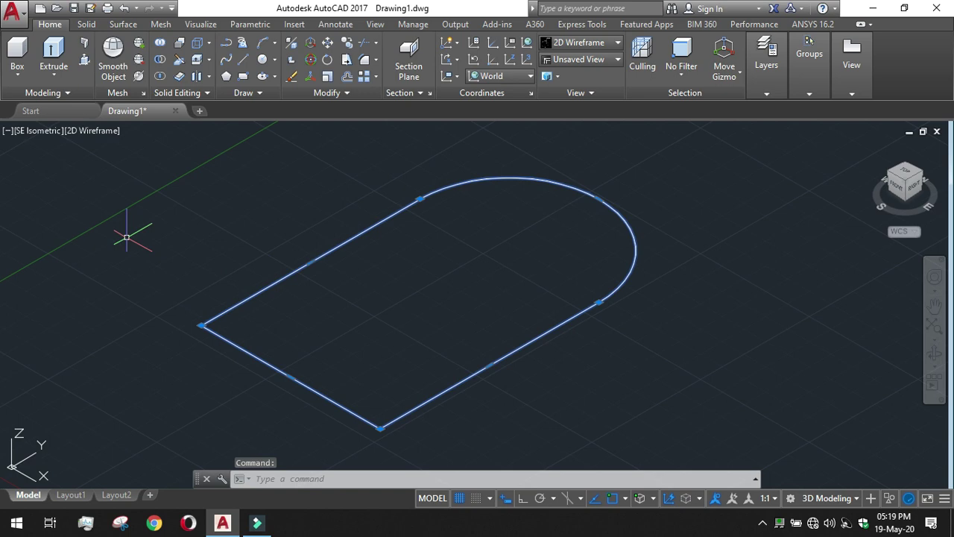
pyautogui.click(52, 50)
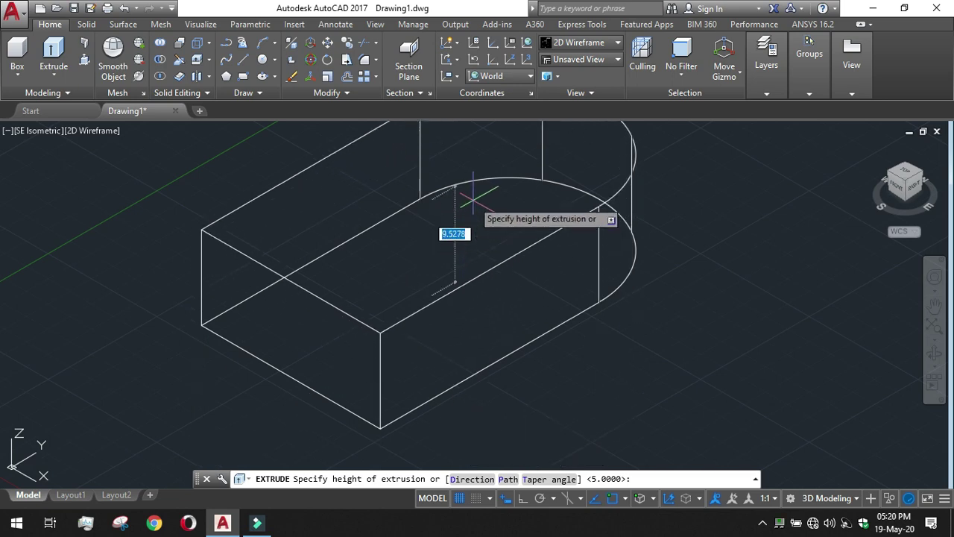
pyautogui.write('10')
pyautogui.press('Return')
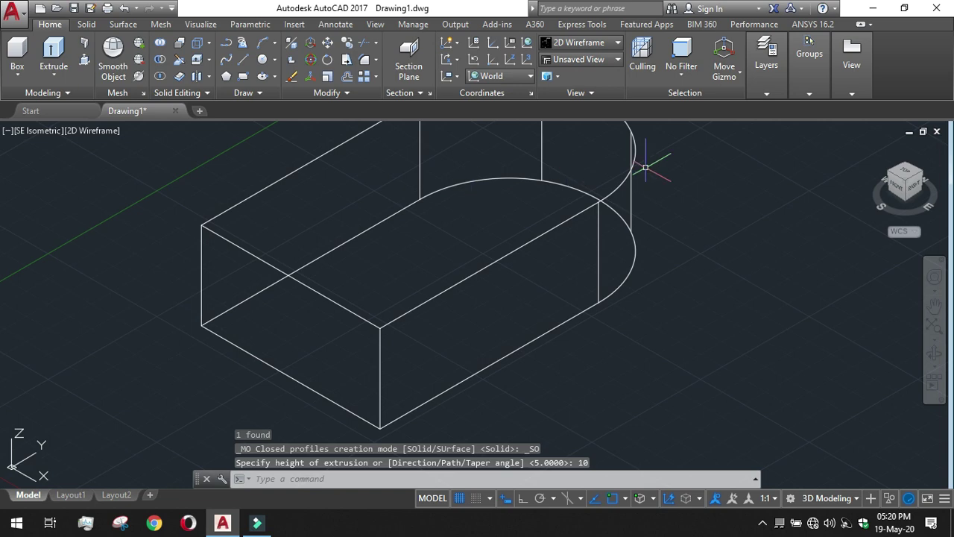
# Step: Pan the view to slide the extruded solid left and down
pyautogui.click(934, 304)
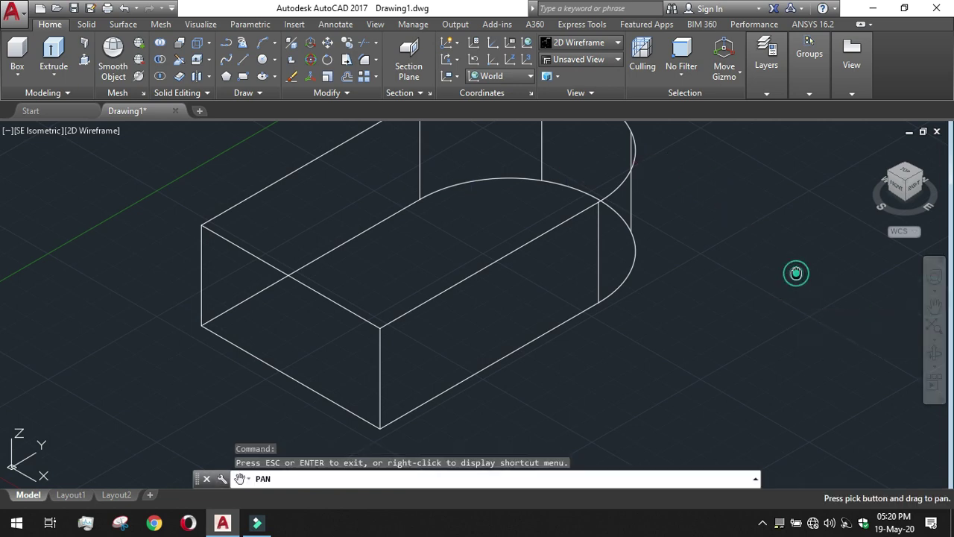
pyautogui.moveTo(794, 273); pyautogui.dragTo(745, 312)
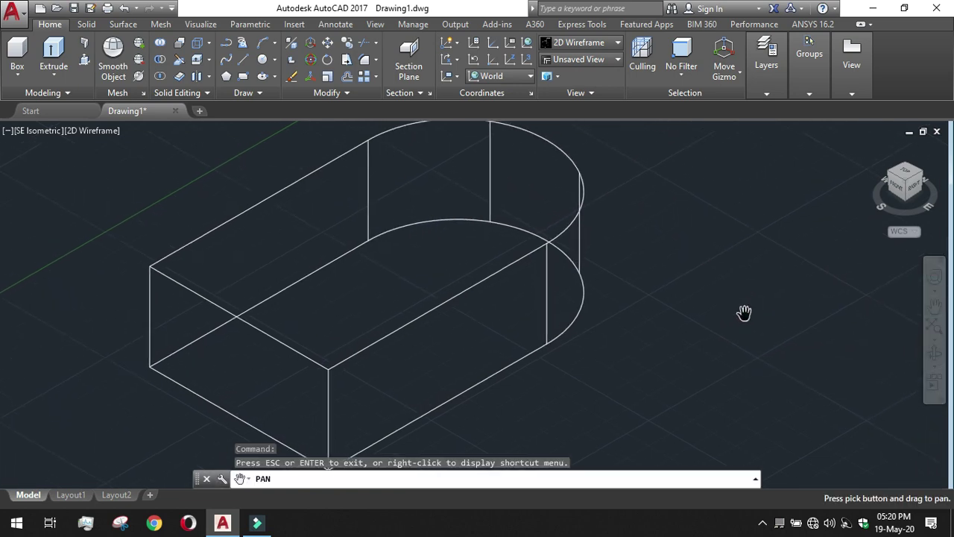
pyautogui.press('Escape')
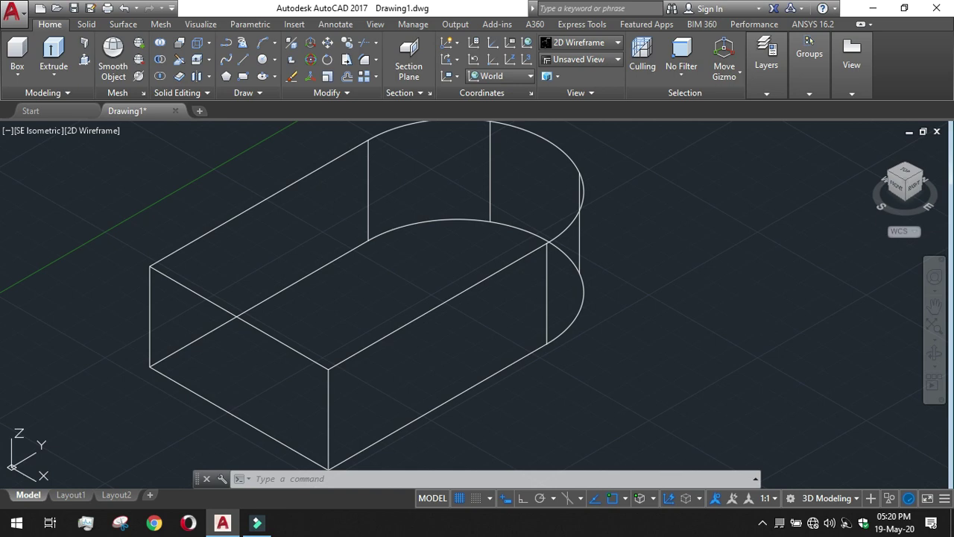
# Step: Select everything with Ctrl+A and delete the extruded solid
pyautogui.hotkey('ctrl', 'a')
pyautogui.press('Delete')
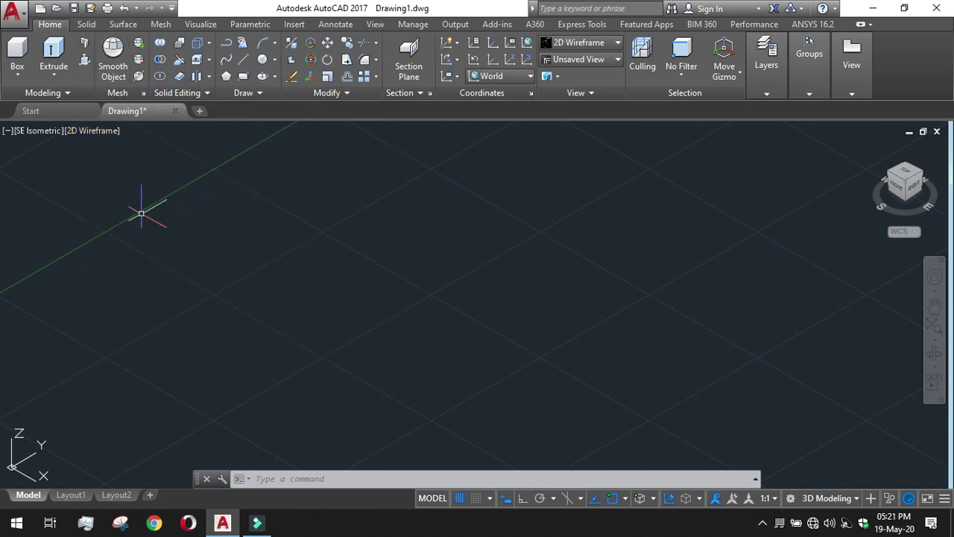
# Step: Draw a box solid 15 units tall from two picked base corners and pan it into the middle of the view
pyautogui.click(17, 51)
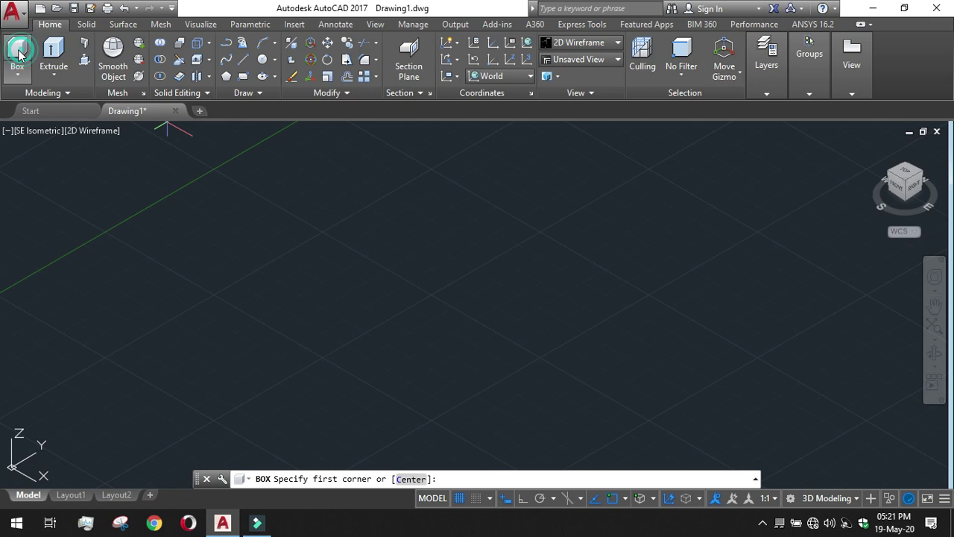
pyautogui.click(110, 301)
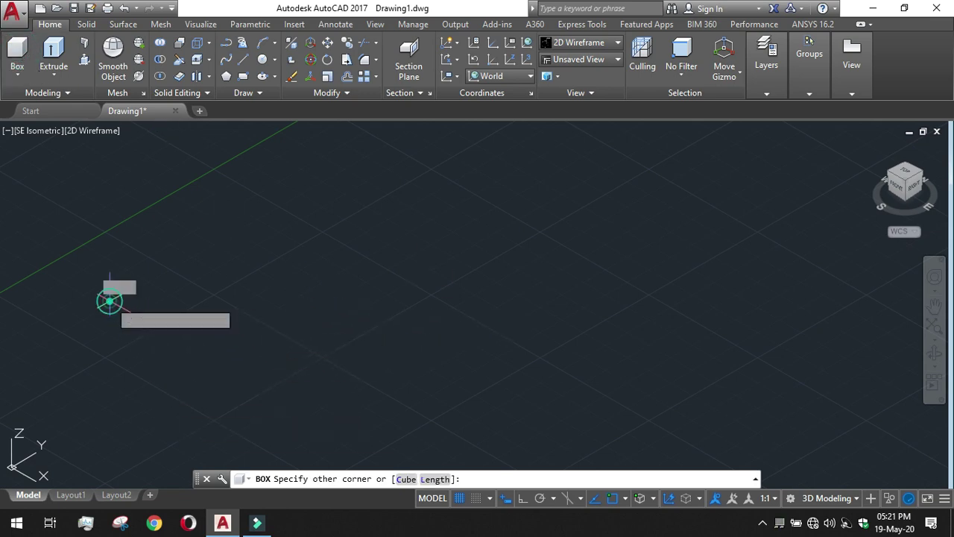
pyautogui.click(646, 255)
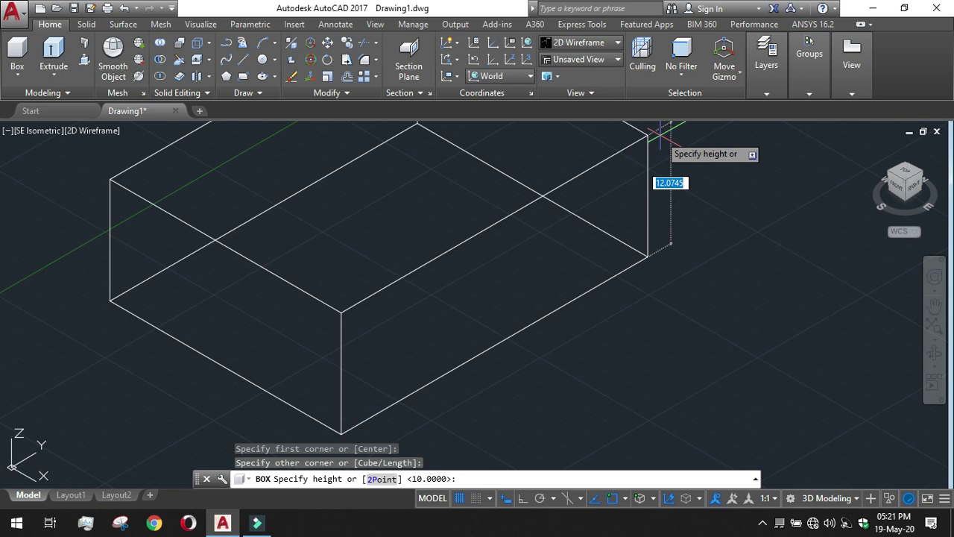
pyautogui.scroll(-2, 661, 138)
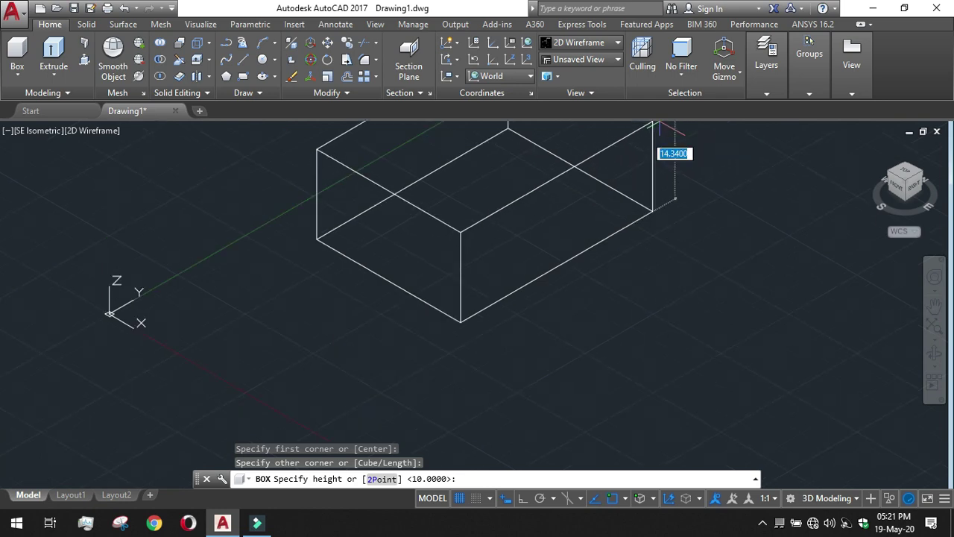
pyautogui.write('15')
pyautogui.press('Return')
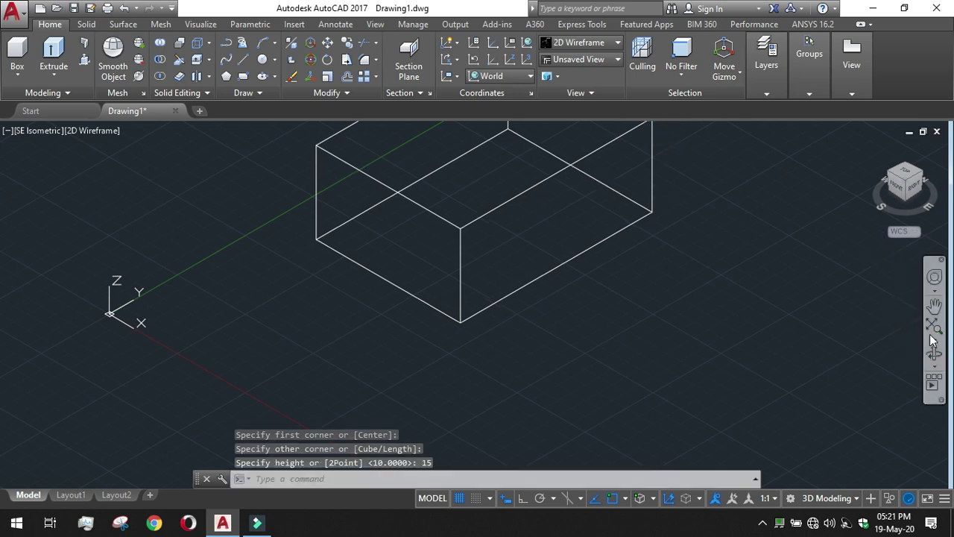
pyautogui.click(935, 313)
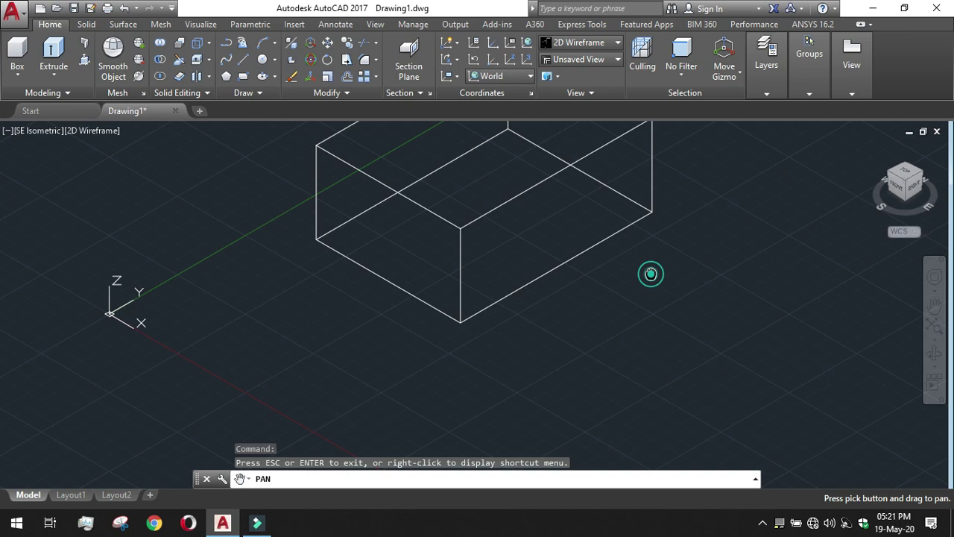
pyautogui.moveTo(651, 272); pyautogui.dragTo(608, 389)
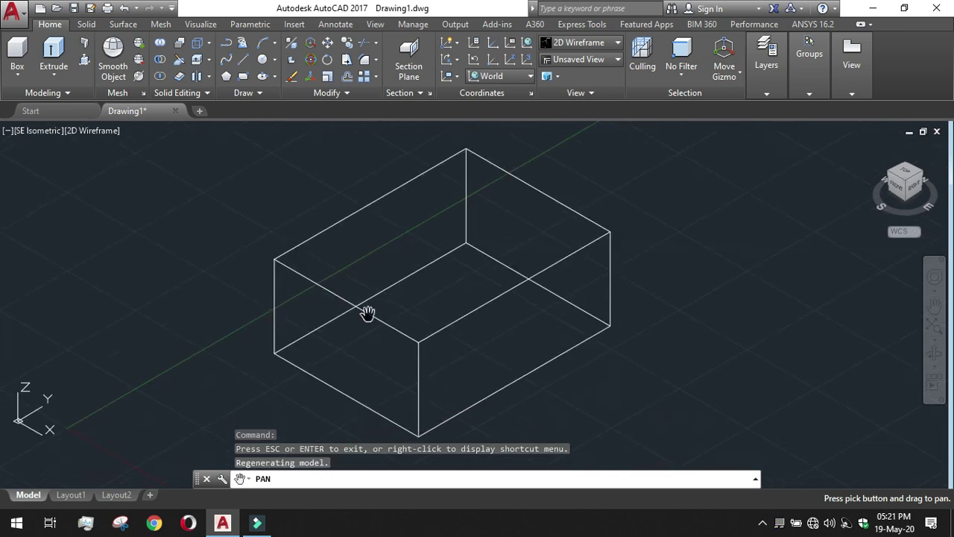
# Step: Switch the viewport to the Realistic visual style and select the shaded box
pyautogui.click(88, 131)
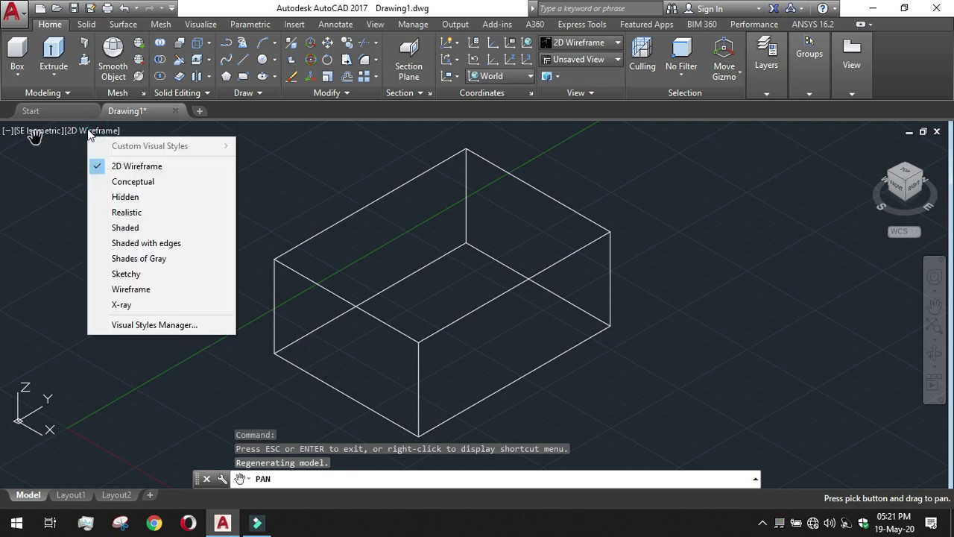
pyautogui.click(128, 212)
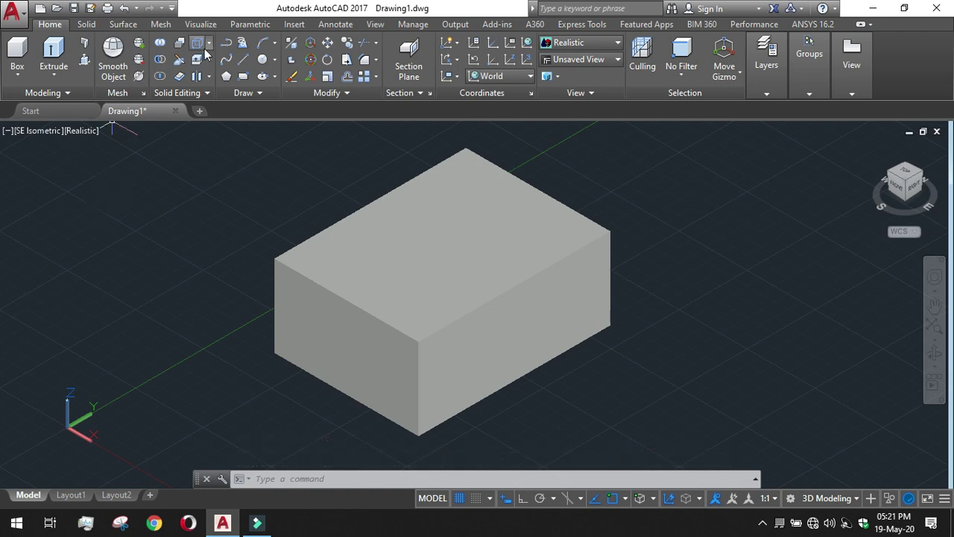
pyautogui.click(413, 286)
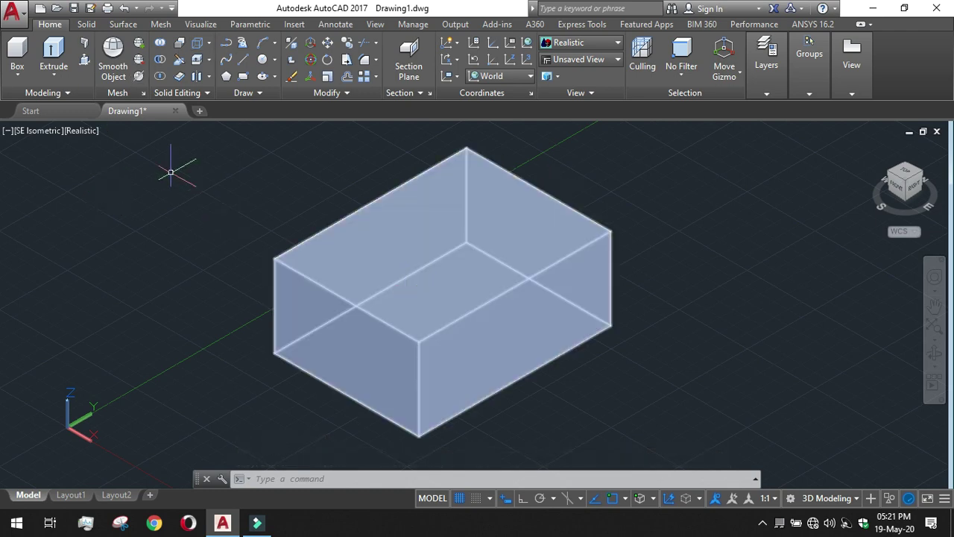
# Step: Draw a circle and a small rectangle on the box's top face
pyautogui.press('Escape')
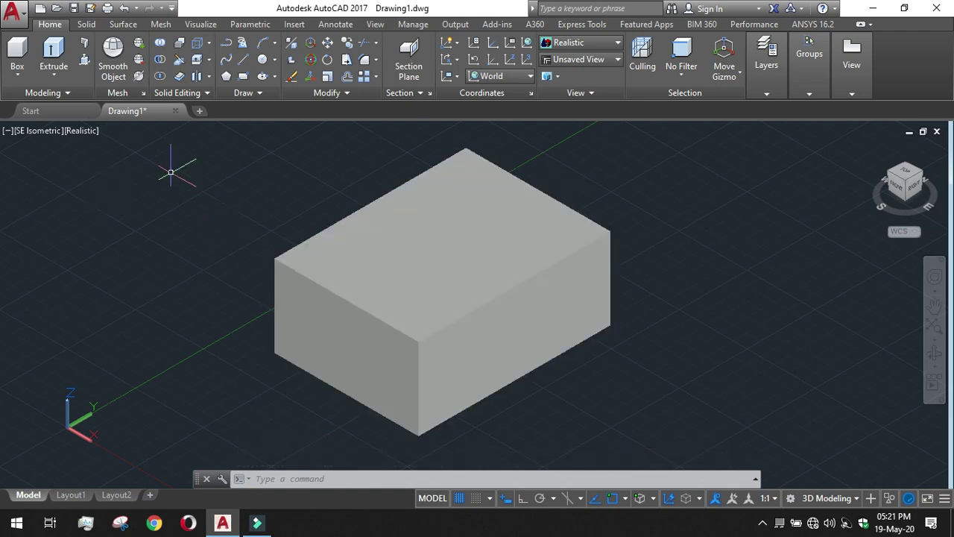
pyautogui.click(261, 59)
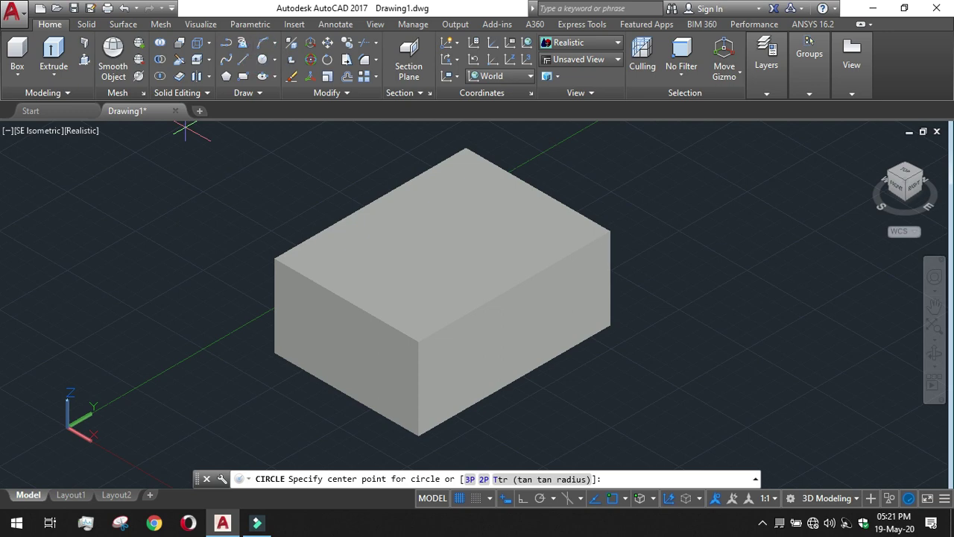
pyautogui.click(345, 244)
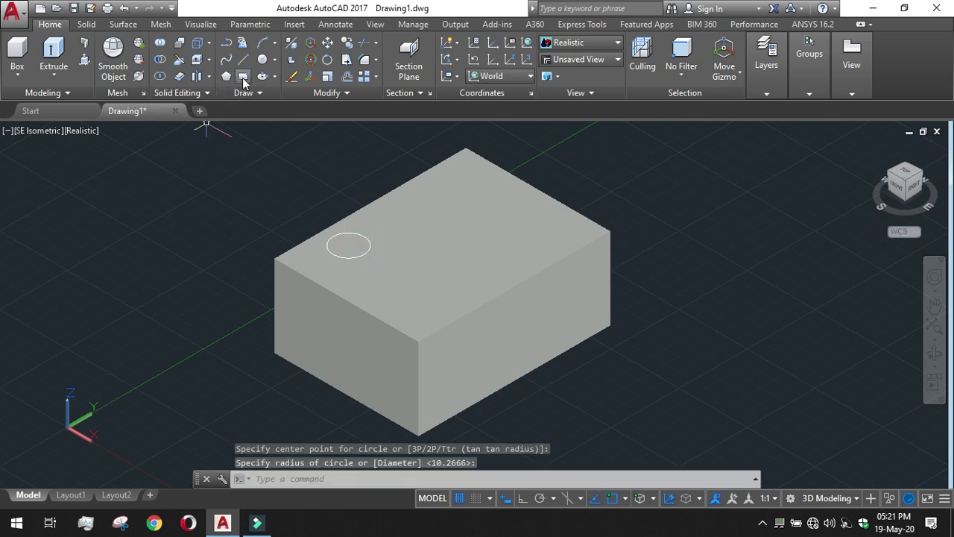
pyautogui.click(244, 78)
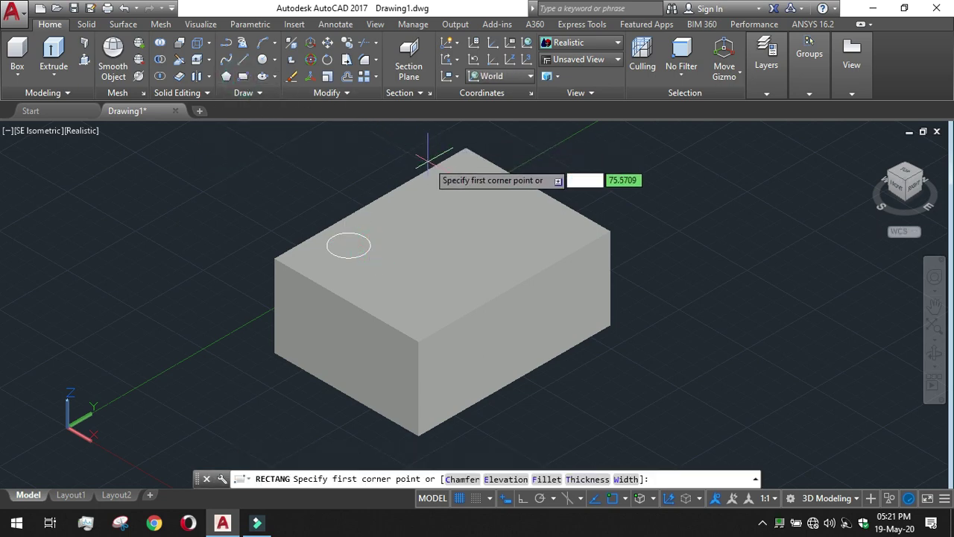
pyautogui.click(465, 176)
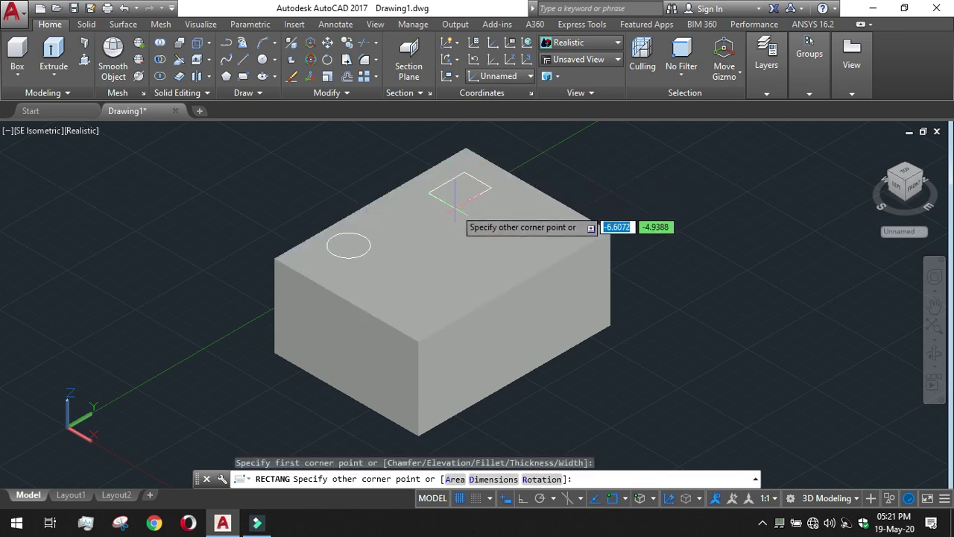
pyautogui.click(456, 208)
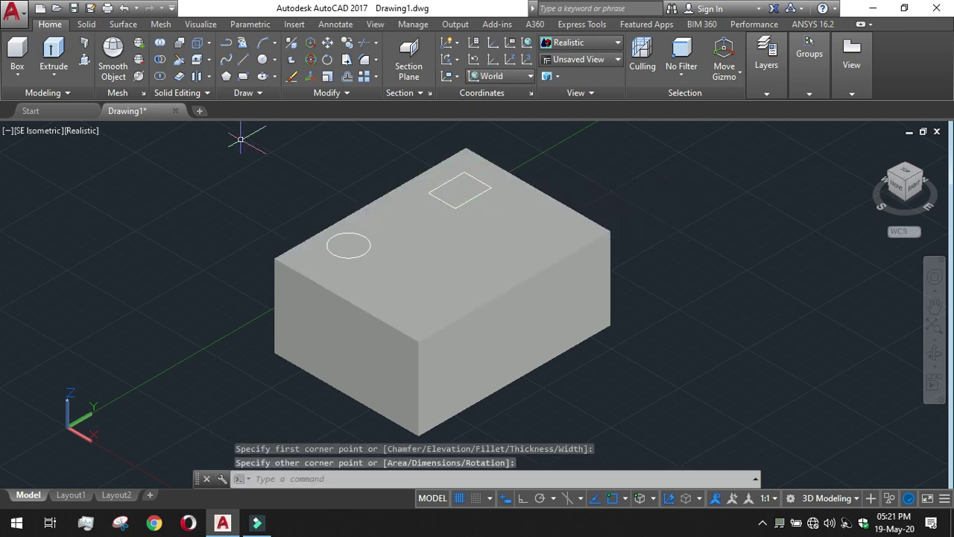
# Step: Draw a 5-sided polygon inscribed in a circle beside them on the top face
pyautogui.click(226, 76)
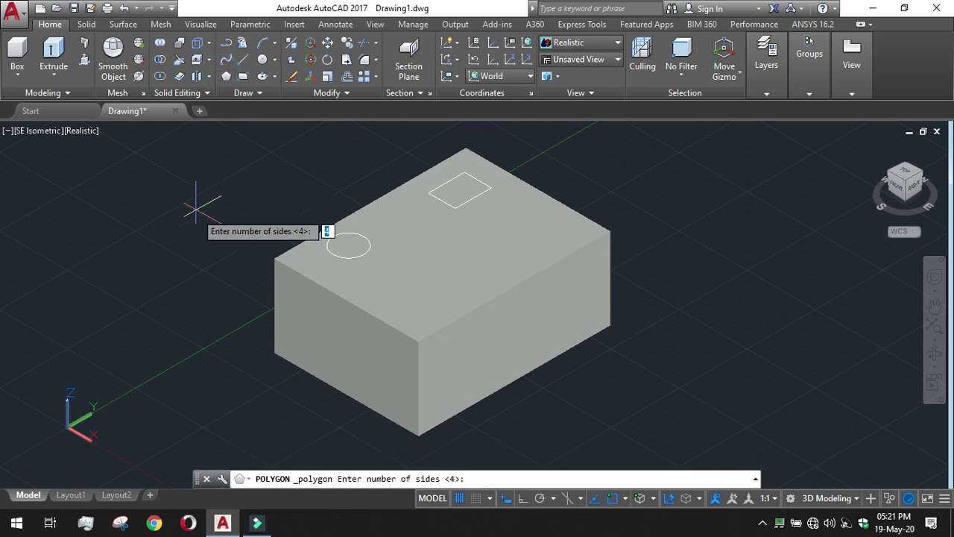
pyautogui.write('5')
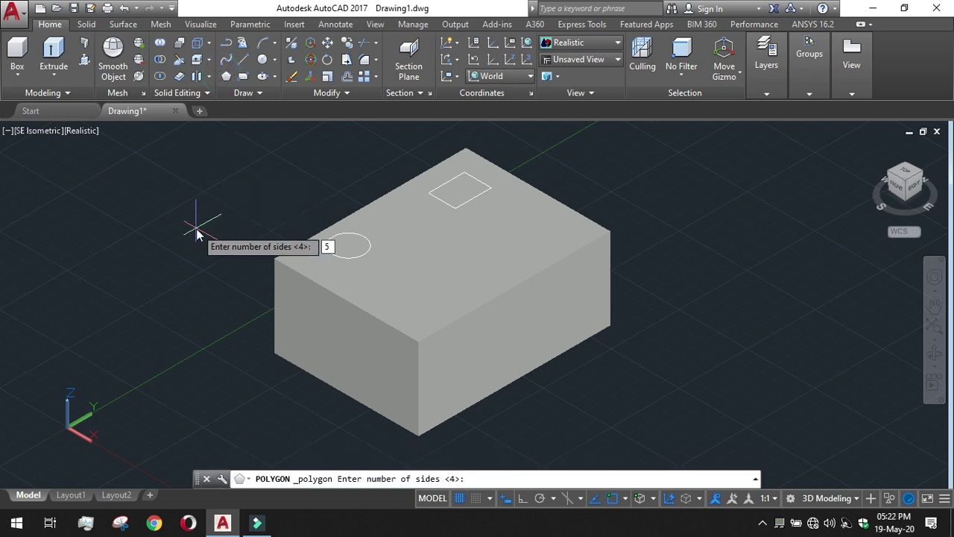
pyautogui.press('Return')
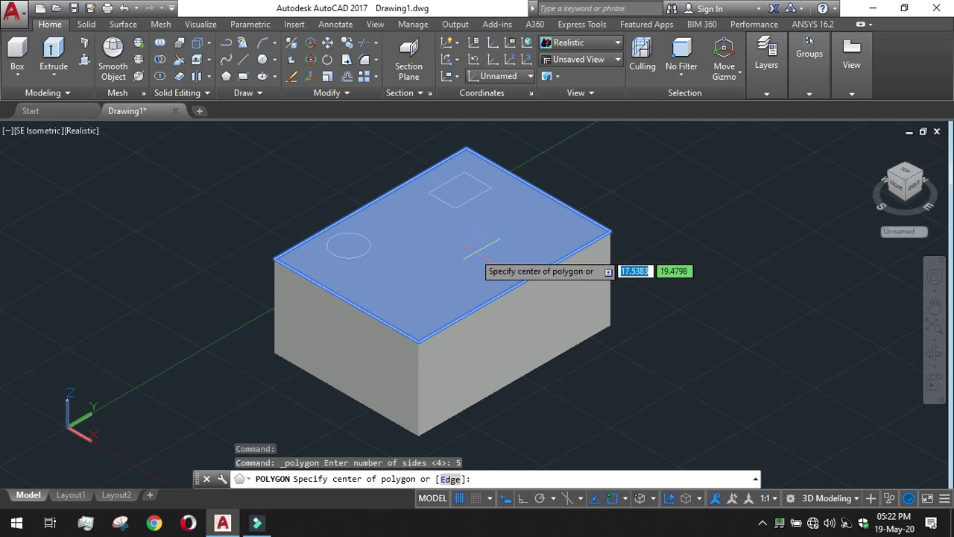
pyautogui.click(458, 273)
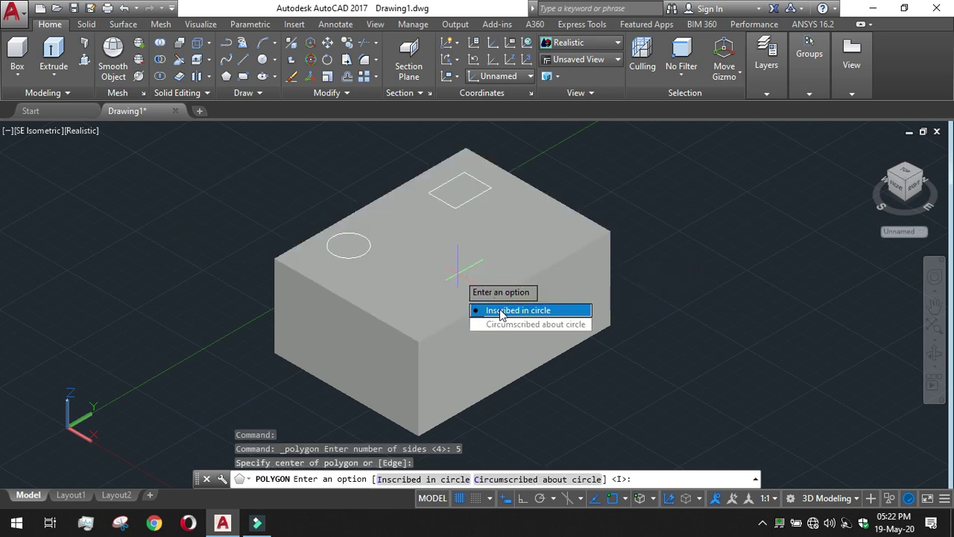
pyautogui.press('Return')
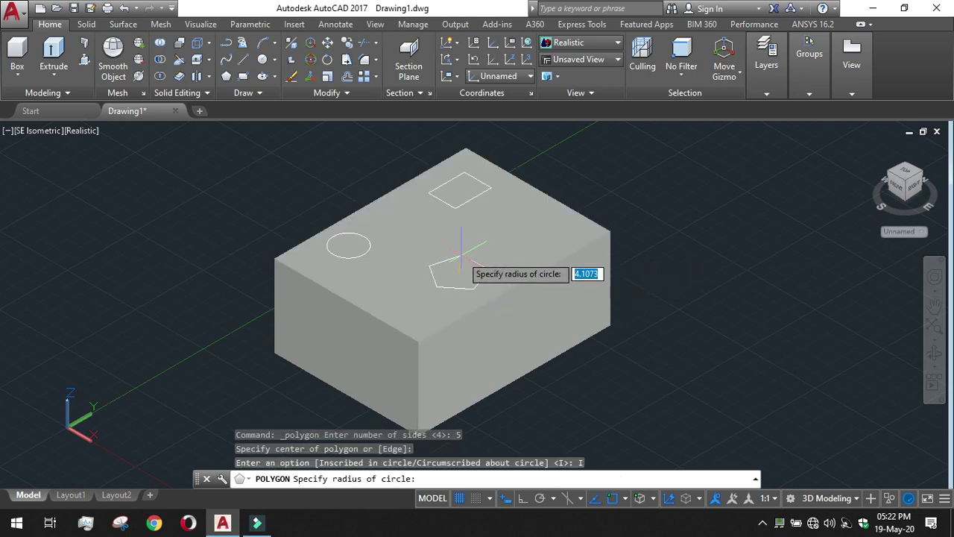
pyautogui.click(462, 257)
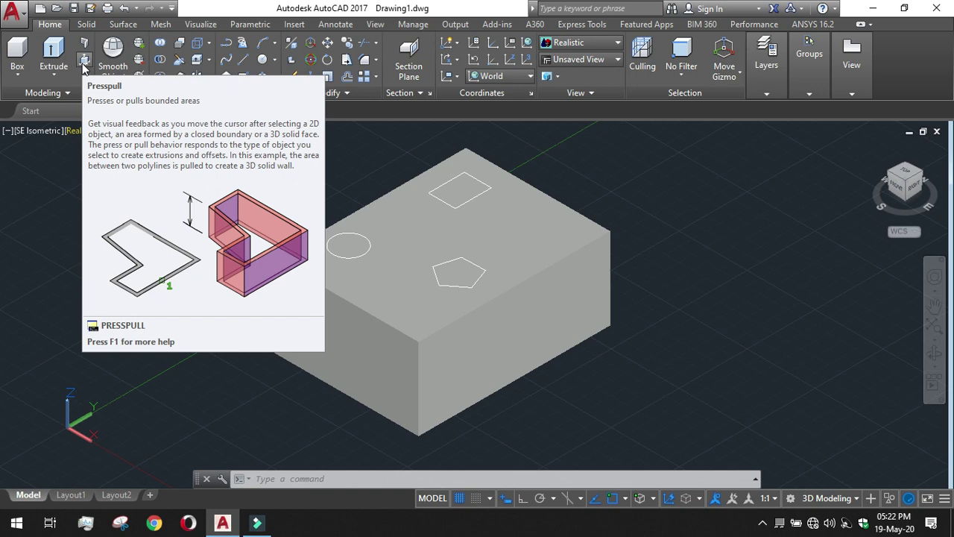
# Step: Launch Presspull from the Home tab's Modeling panel
pyautogui.click(83, 64)
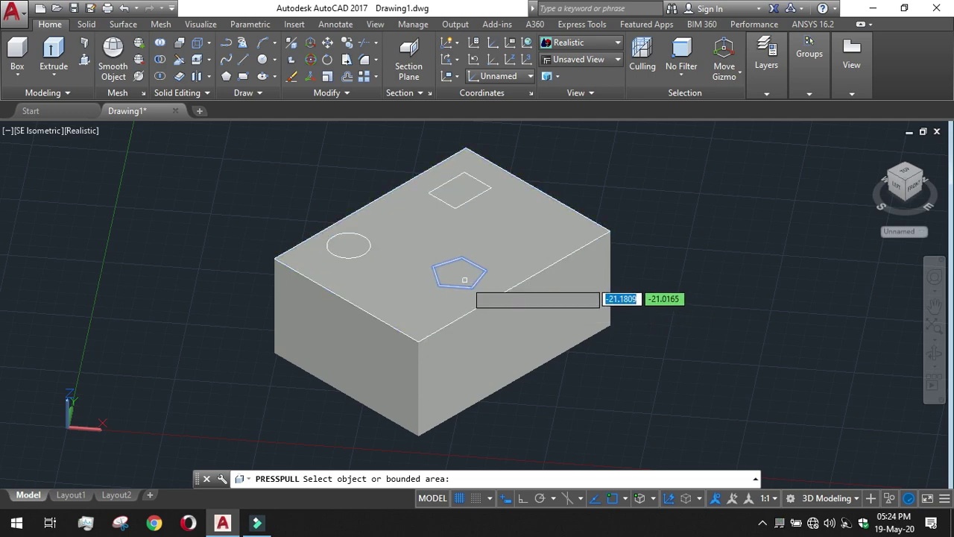
# Step: Press-pull the pentagon 5, the rectangle 5 and the circle 10 units
pyautogui.click(464, 279)
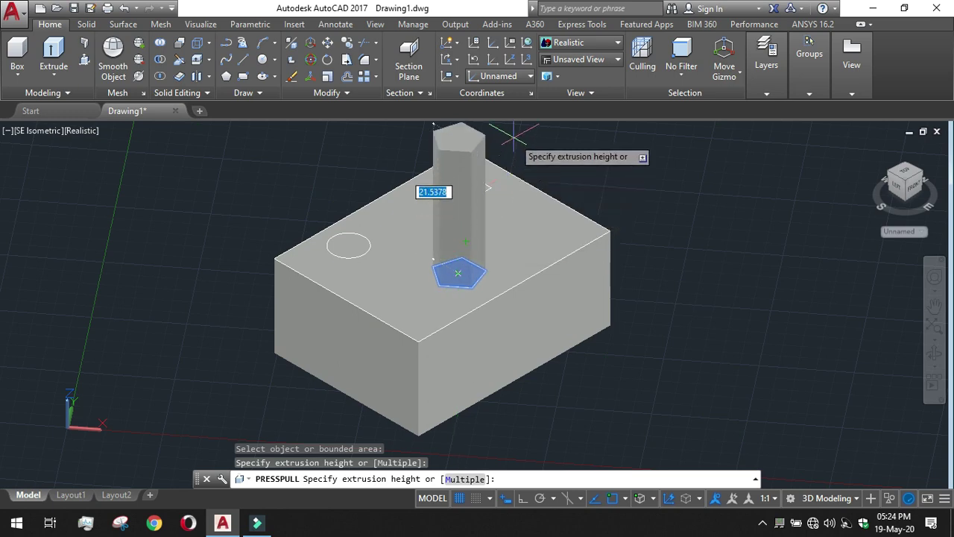
pyautogui.write('5')
pyautogui.press('Return')
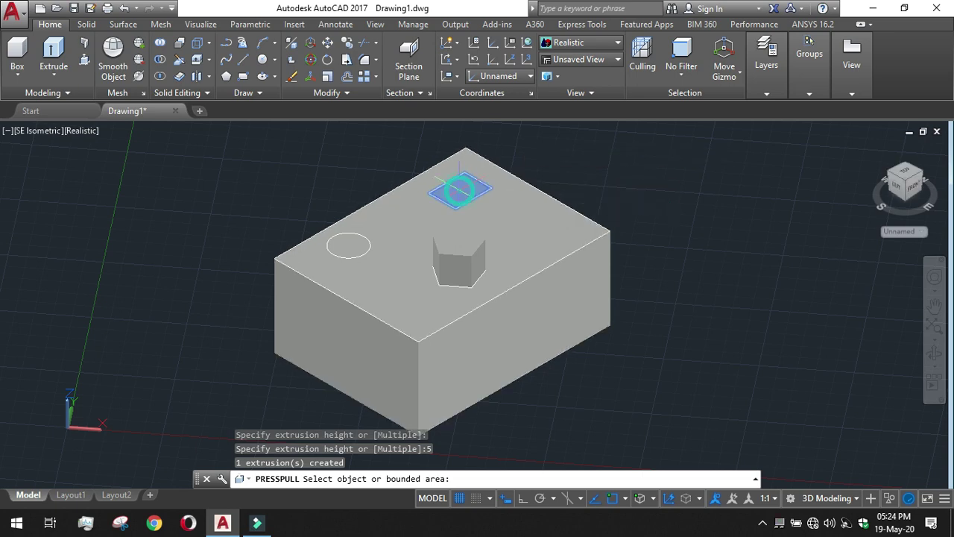
pyautogui.click(459, 189)
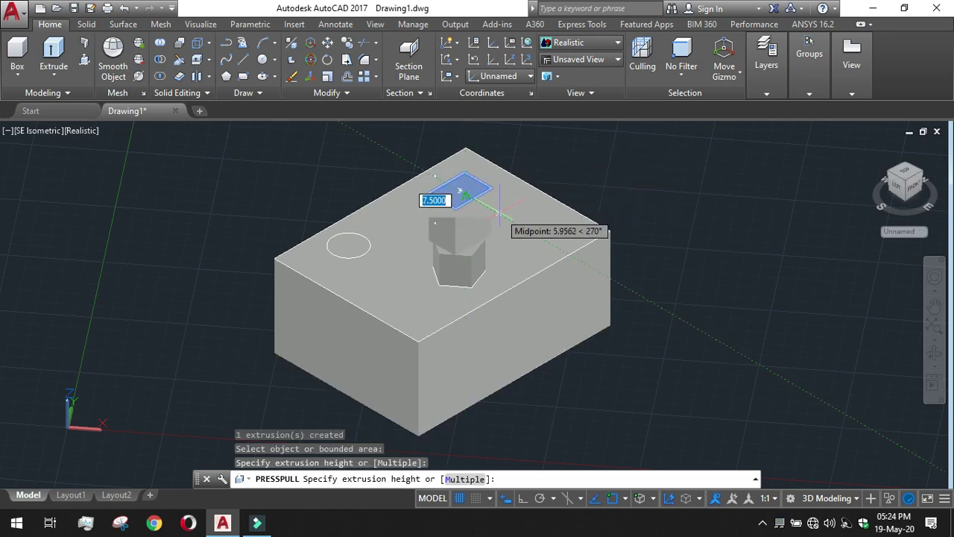
pyautogui.write('5')
pyautogui.press('Return')
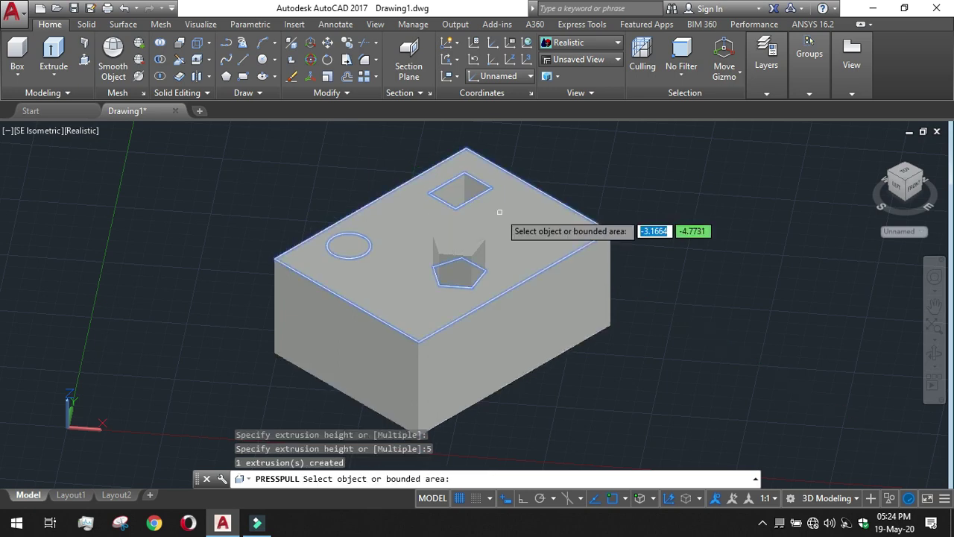
pyautogui.click(347, 246)
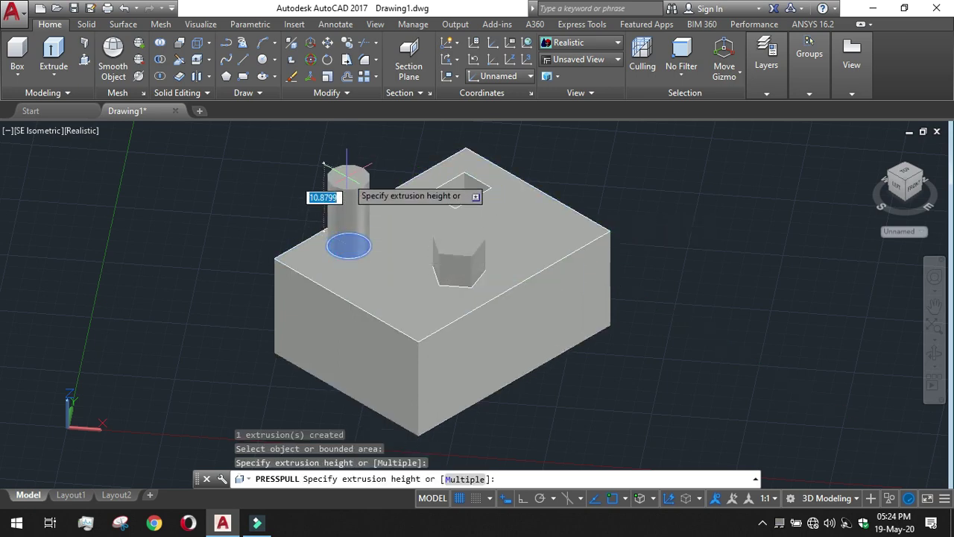
pyautogui.write('10')
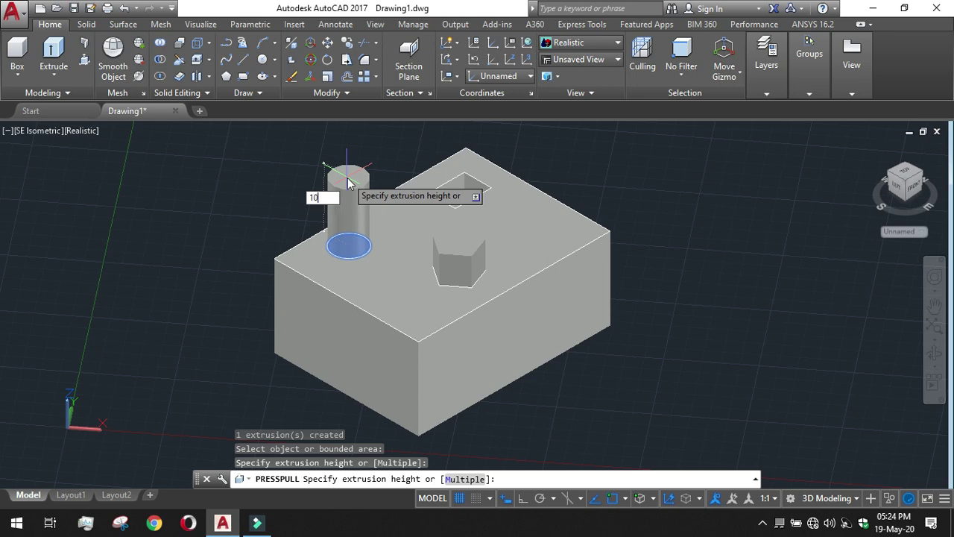
pyautogui.press('Return')
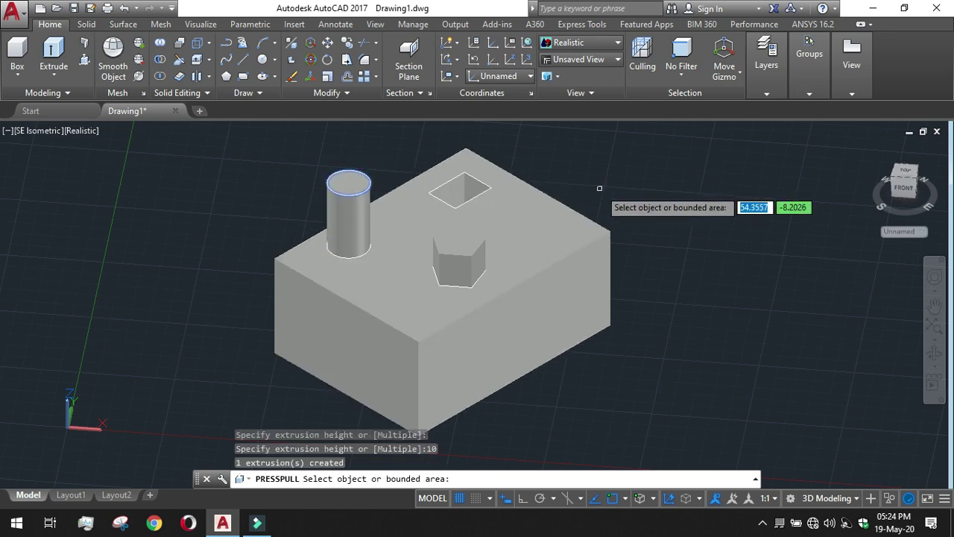
pyautogui.press('Escape')
pyautogui.press('Escape')
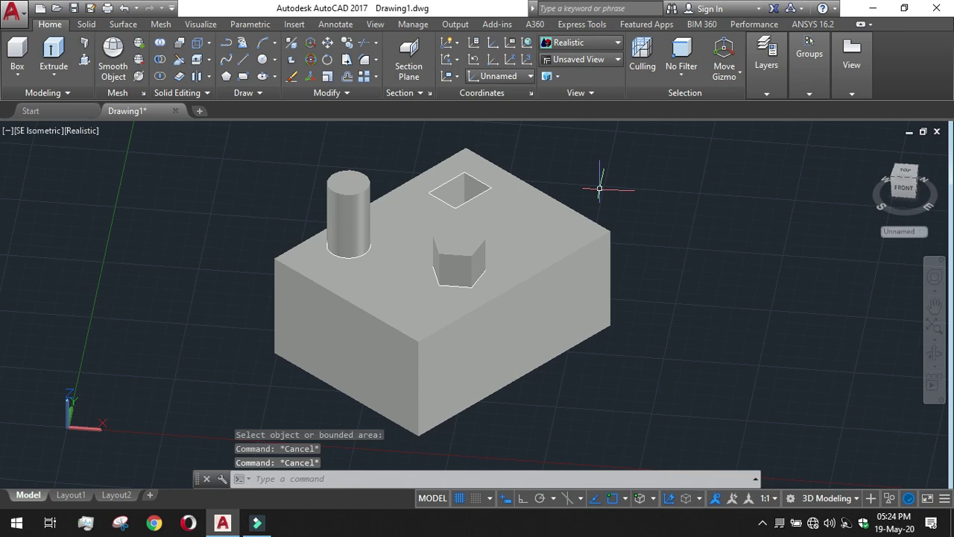
# Step: Switch the visual style to Shades of Gray, then select all four solids and delete them
pyautogui.click(578, 211)
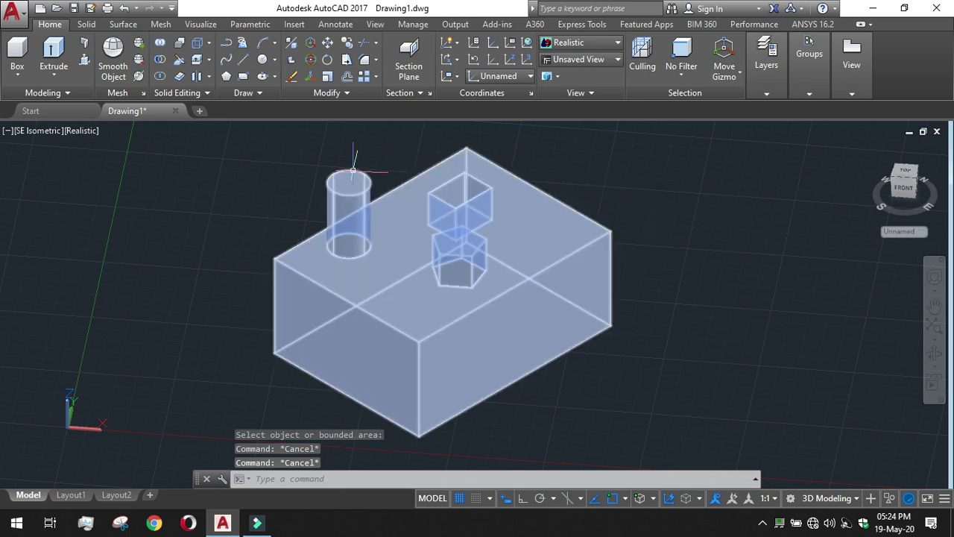
pyautogui.press('Escape')
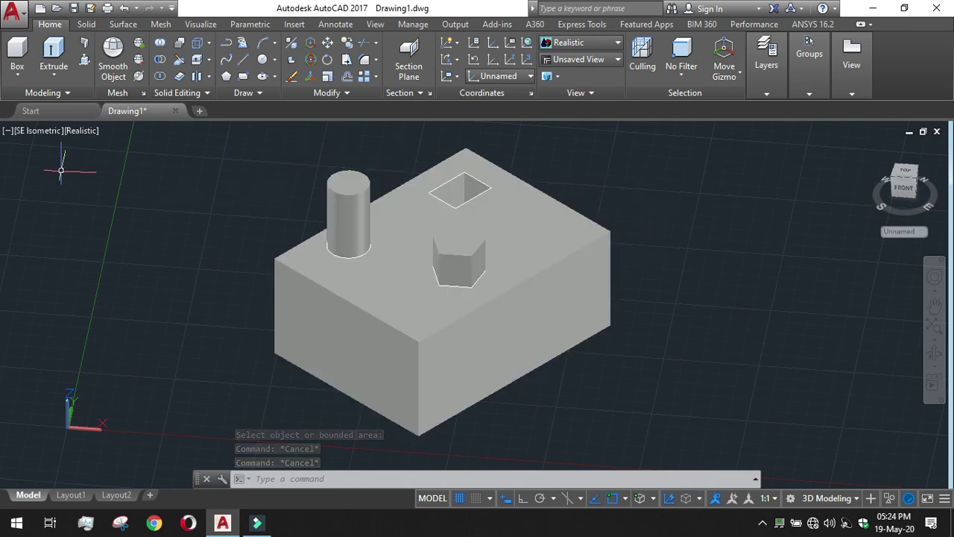
pyautogui.click(82, 131)
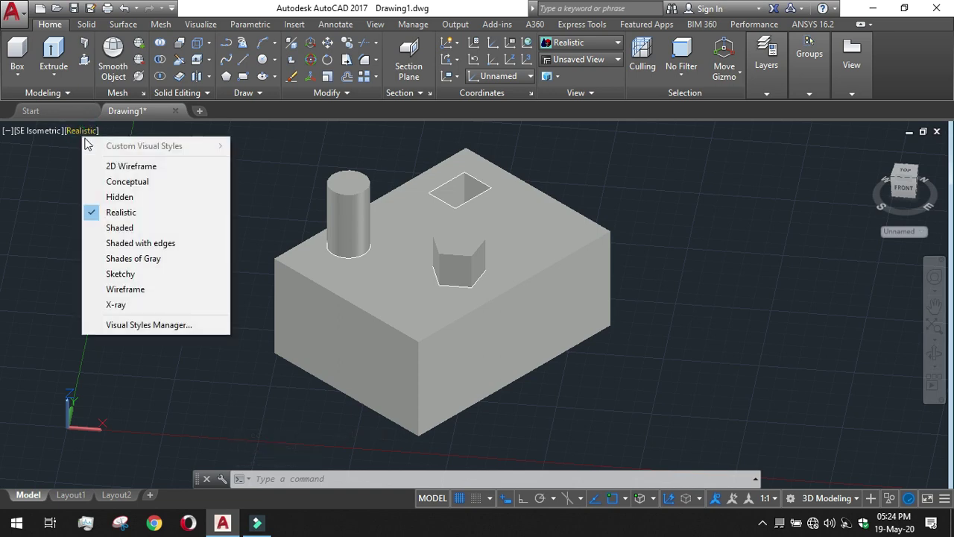
pyautogui.click(142, 259)
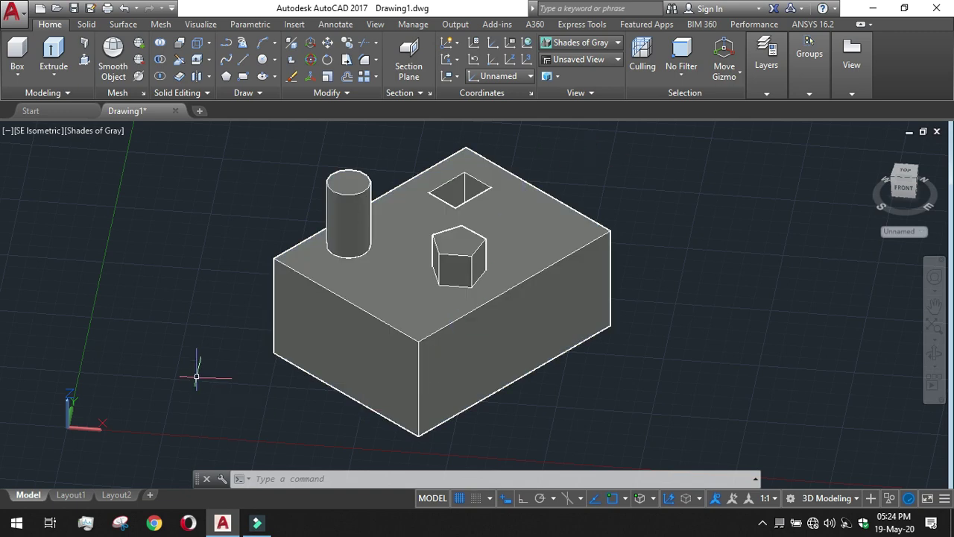
pyautogui.hotkey('ctrl', 'a')
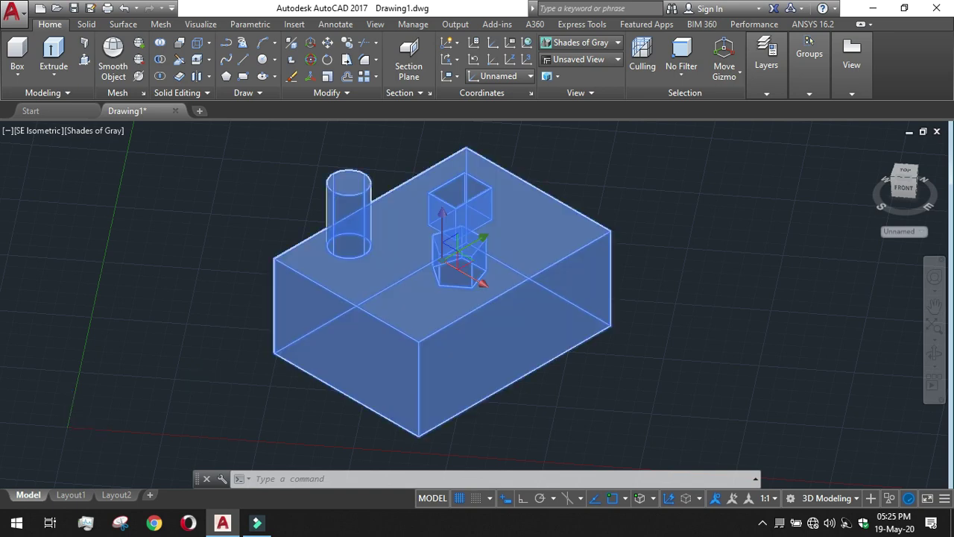
pyautogui.press('Delete')
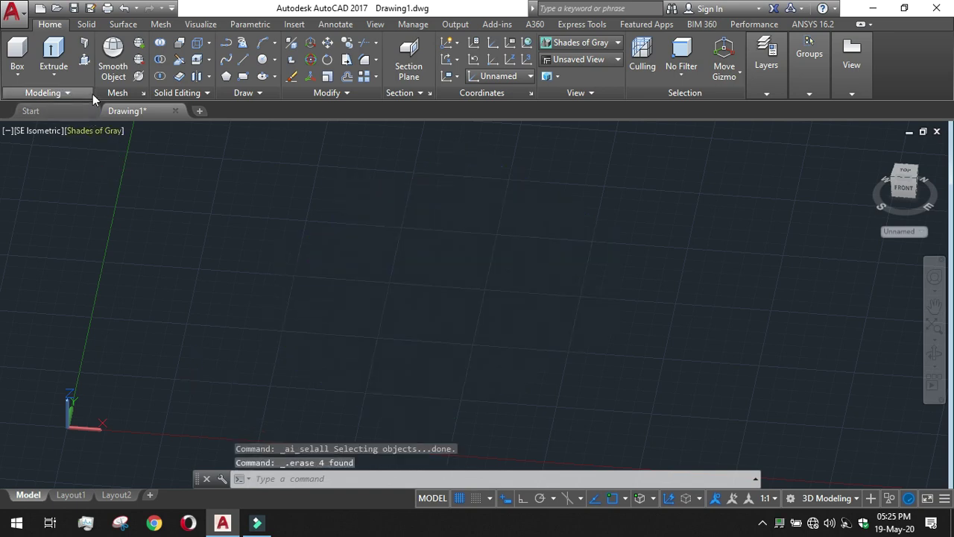
# Step: Set the viewport to 2D Wireframe and the SE Isometric view, panning slightly
pyautogui.click(94, 131)
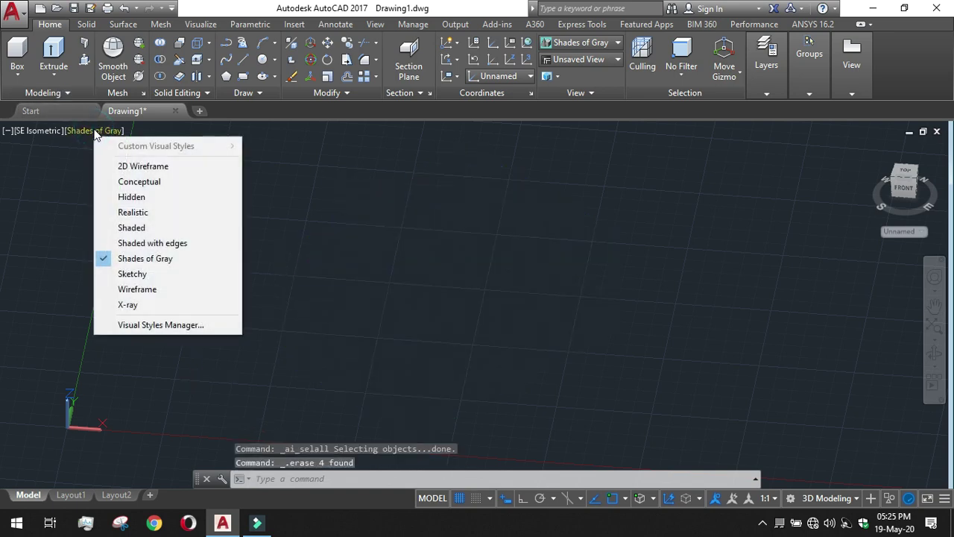
pyautogui.click(133, 166)
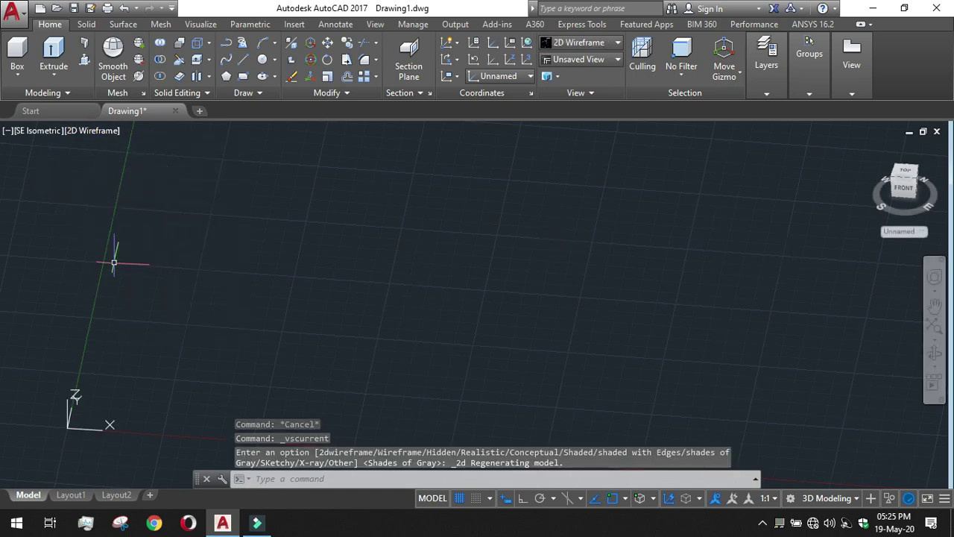
pyautogui.click(33, 130)
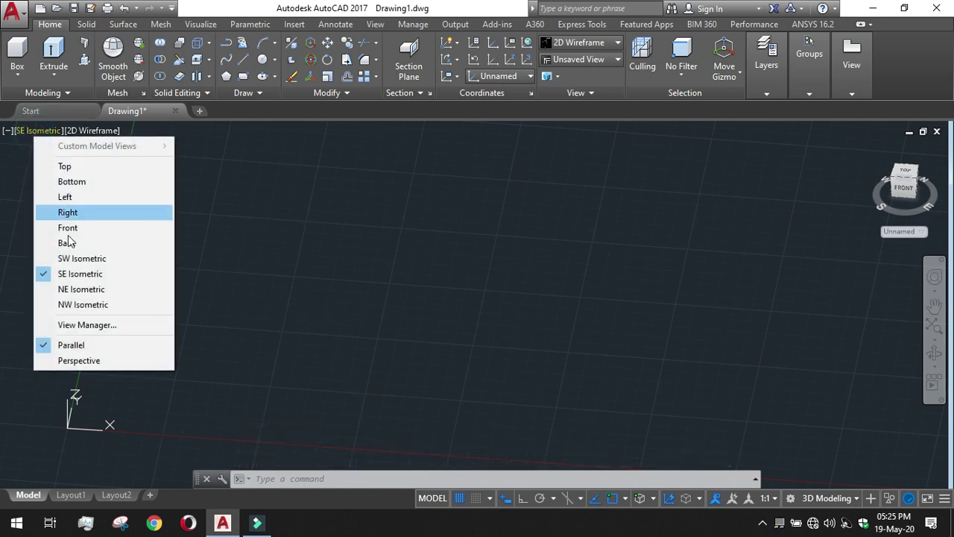
pyautogui.click(80, 276)
pyautogui.moveTo(392, 263); pyautogui.dragTo(72, 421, button='middle')
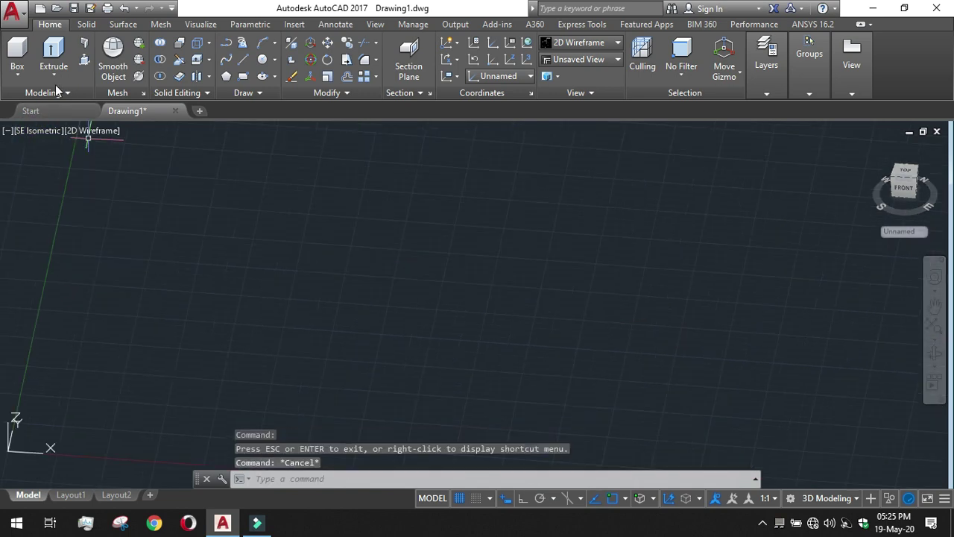
# Step: Draw a polysolid wall through five corner points and close it back to the start
pyautogui.click(84, 47)
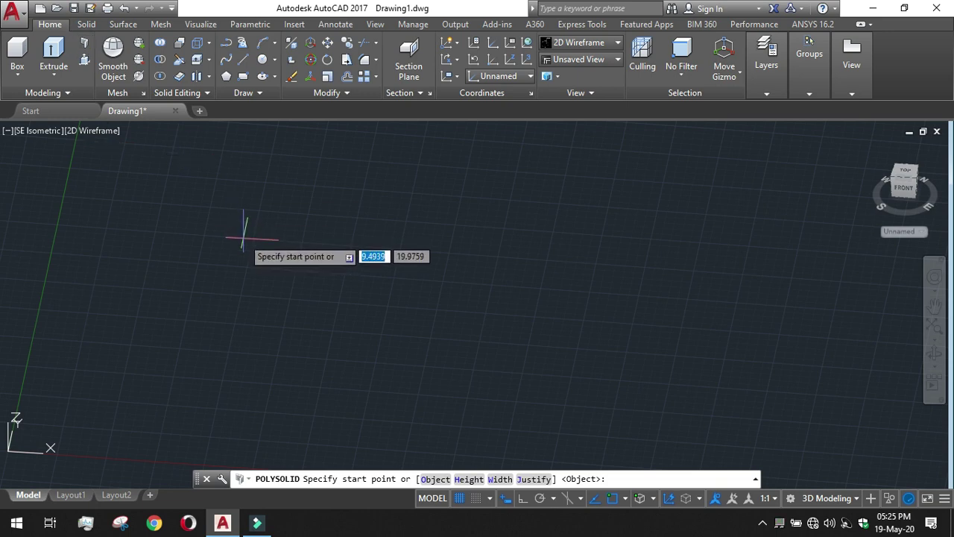
pyautogui.click(225, 193)
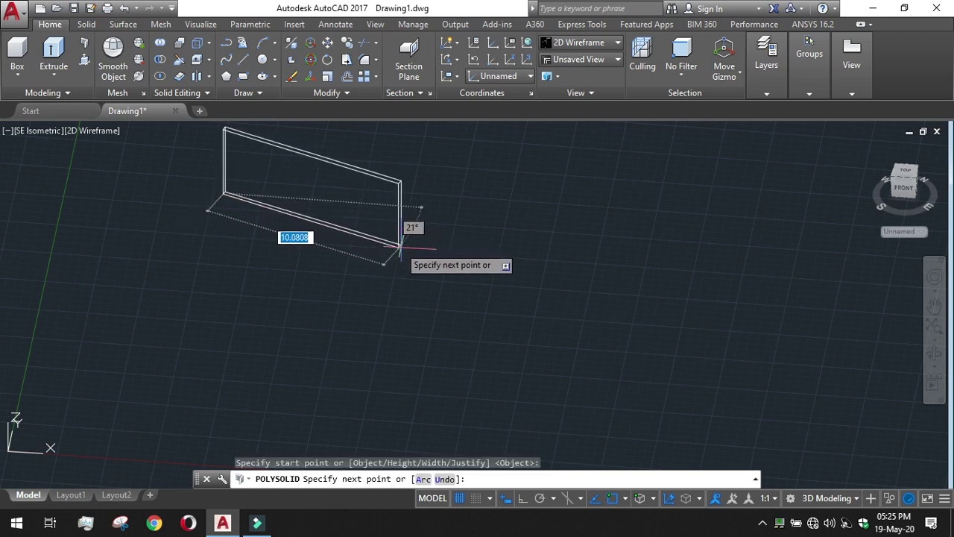
pyautogui.click(430, 255)
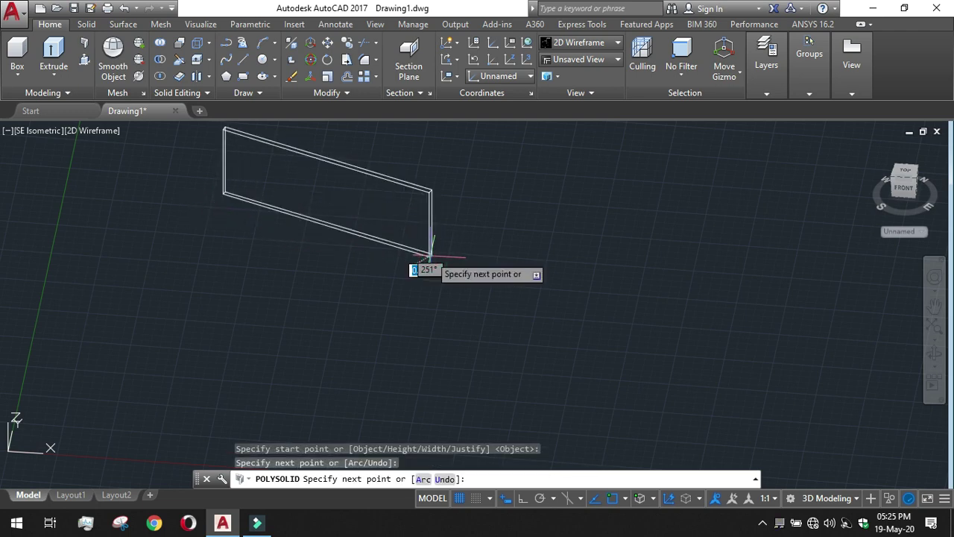
pyautogui.click(345, 370)
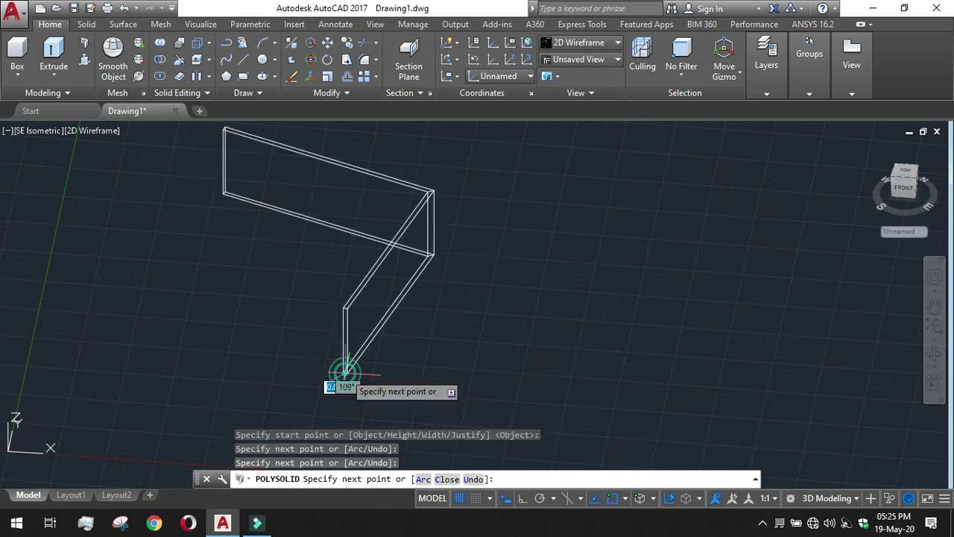
pyautogui.click(179, 368)
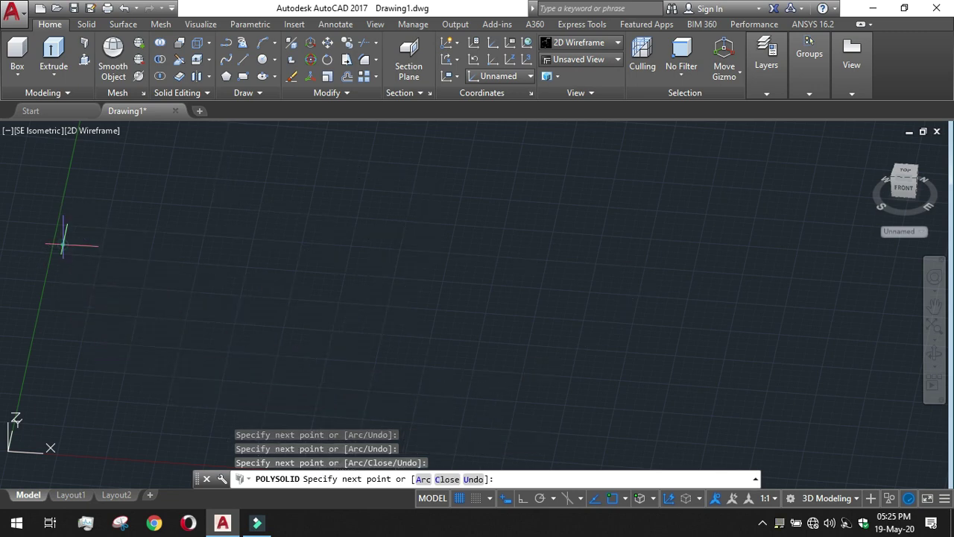
pyautogui.click(63, 244)
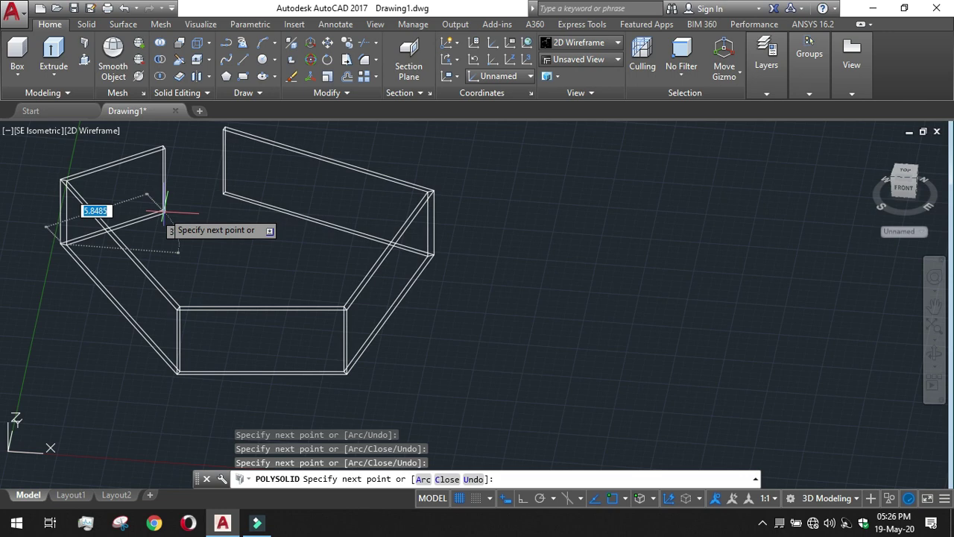
pyautogui.write('close')
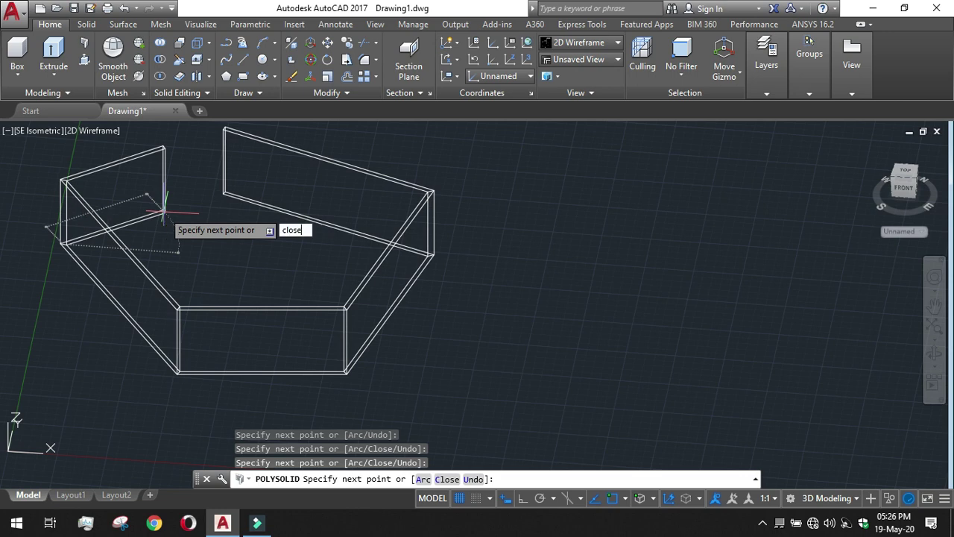
pyautogui.press('Return')
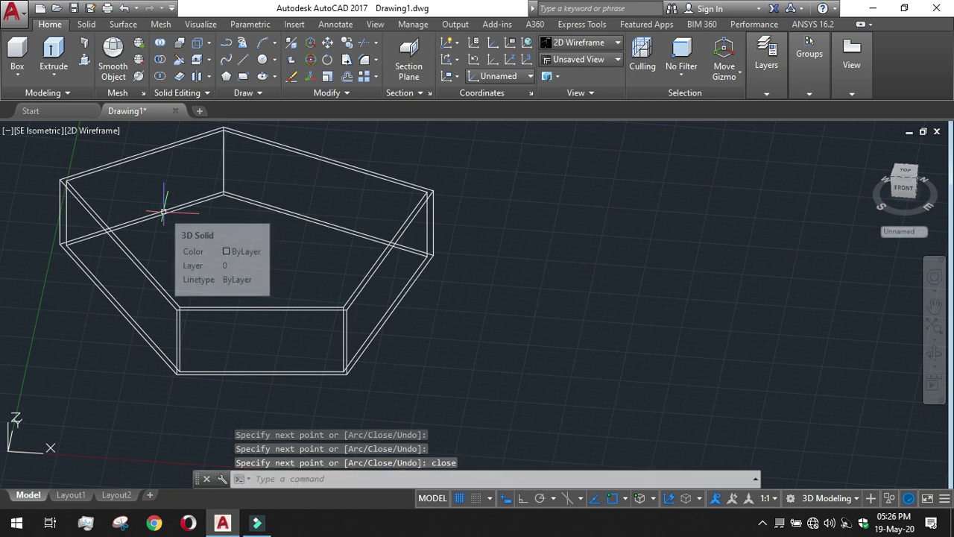